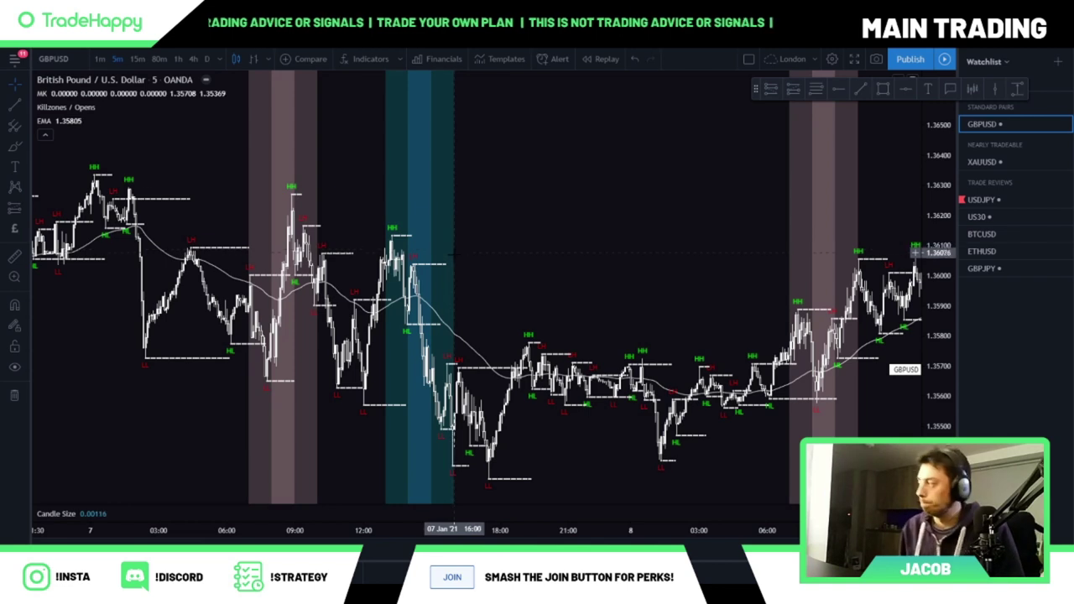
Step: Draw freehand boxes over the 8 January London and New York session bands and label them London and NY
{"action": "left_click_drag", "start_coordinate": [579, 307], "coordinate": [423, 249]}
{"action": "left_click_drag", "start_coordinate": [623, 322], "coordinate": [565, 370]}
{"action": "scroll", "coordinate": [564, 370], "scroll_direction": "up", "scroll_amount": 6}
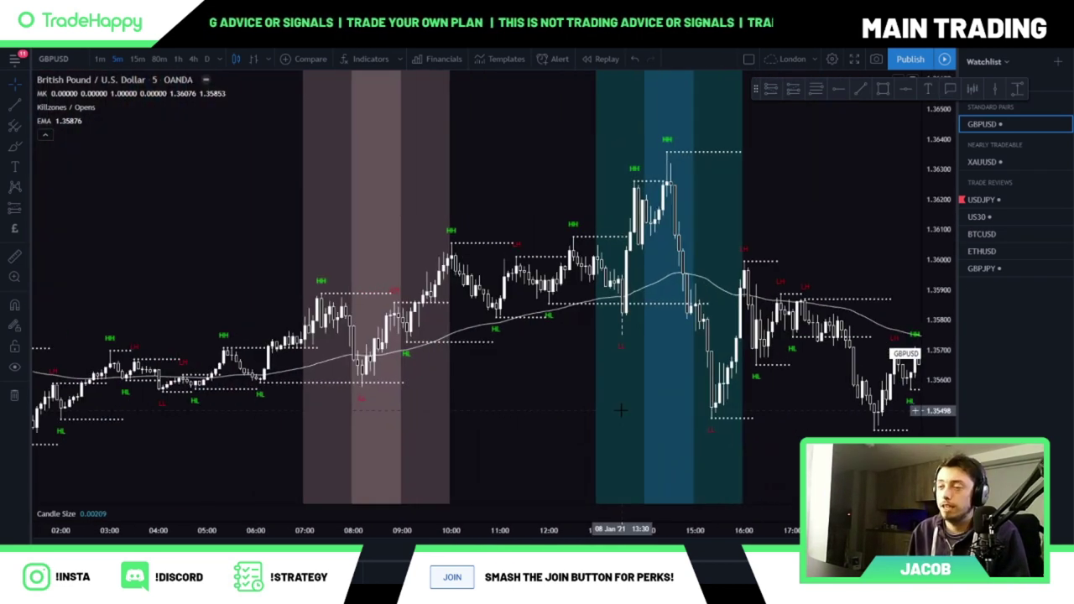
{"action": "left_click_drag", "start_coordinate": [621, 409], "coordinate": [556, 412]}
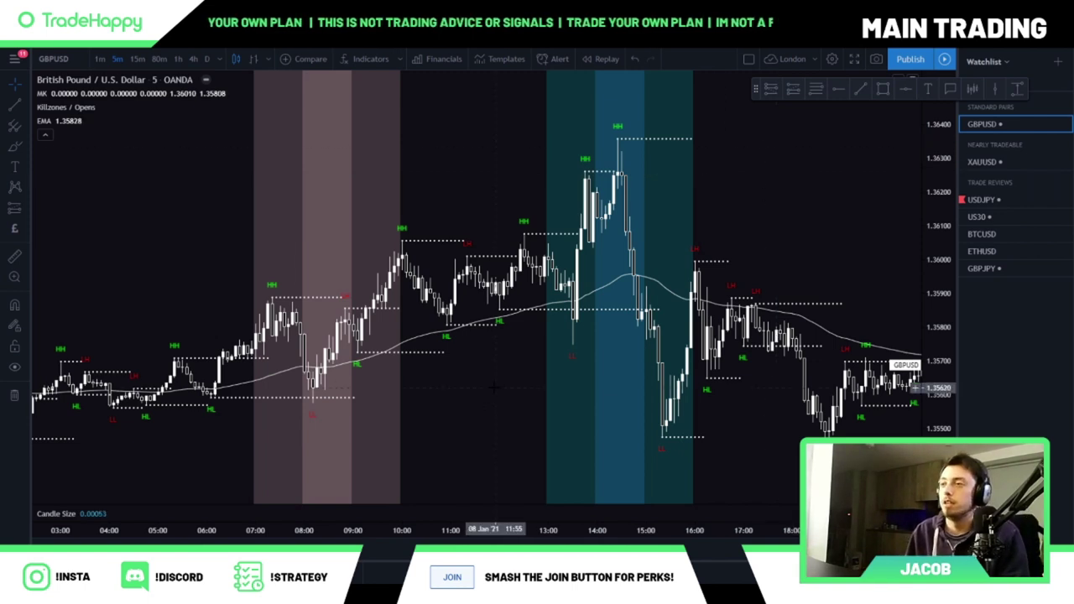
{"action": "left_click_drag", "start_coordinate": [489, 354], "coordinate": [514, 432]}
{"action": "left_click_drag", "start_coordinate": [462, 275], "coordinate": [467, 368]}
{"action": "left_click_drag", "start_coordinate": [508, 309], "coordinate": [504, 325]}
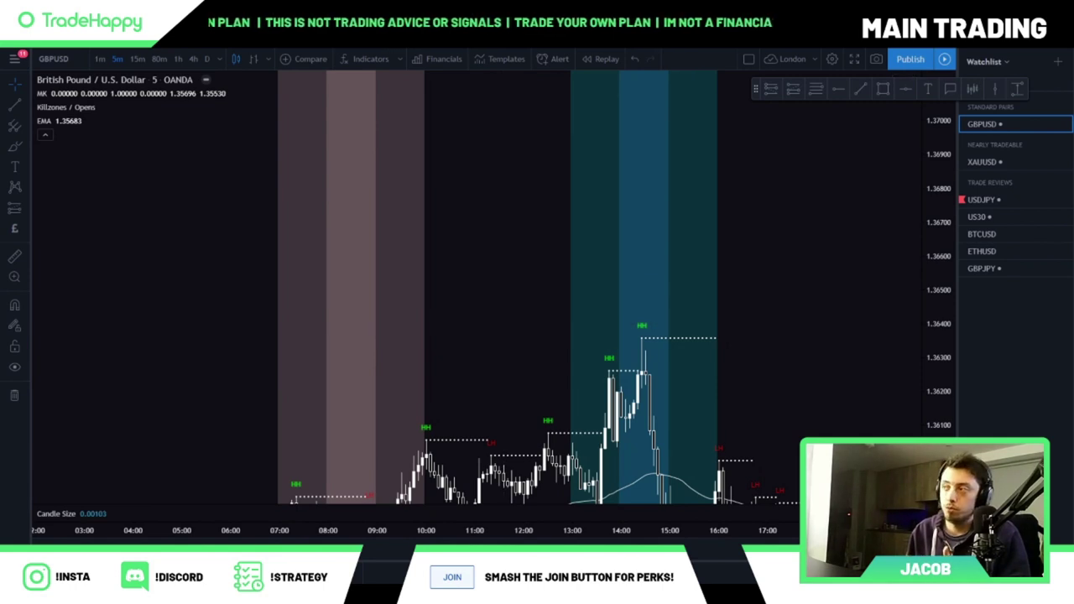
{"action": "mouse_move", "coordinate": [567, 192]}
{"action": "left_mouse_down"}
{"action": "mouse_move", "coordinate": [728, 225]}
{"action": "mouse_move", "coordinate": [583, 293]}
{"action": "mouse_move", "coordinate": [579, 210]}
{"action": "left_mouse_up"}
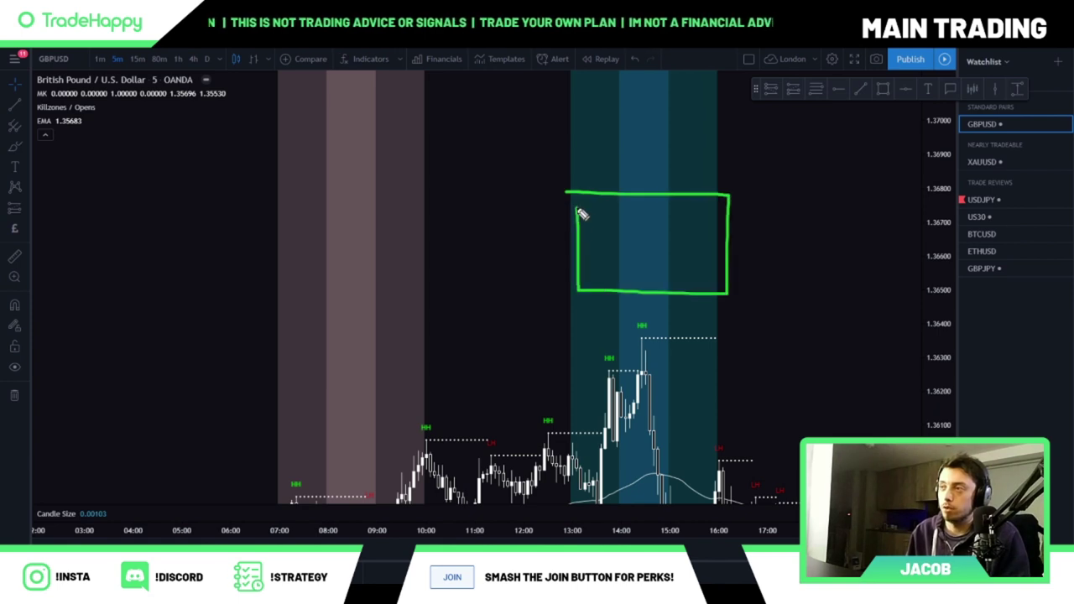
{"action": "mouse_move", "coordinate": [609, 257]}
{"action": "left_mouse_down"}
{"action": "mouse_move", "coordinate": [643, 240]}
{"action": "mouse_move", "coordinate": [658, 247]}
{"action": "mouse_move", "coordinate": [657, 268]}
{"action": "left_mouse_up"}
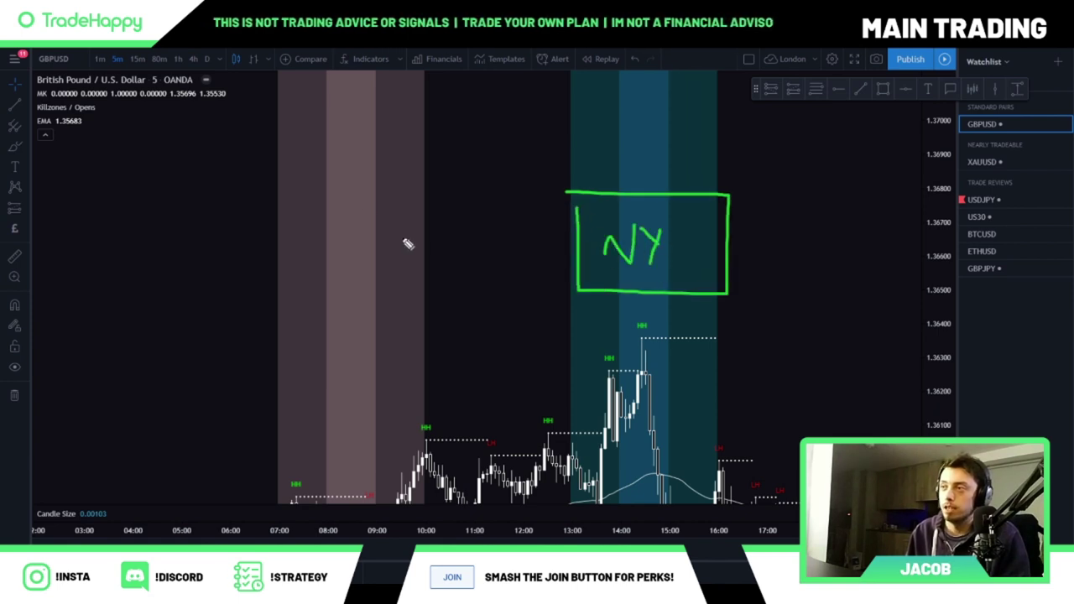
{"action": "mouse_move", "coordinate": [281, 196]}
{"action": "left_mouse_down"}
{"action": "mouse_move", "coordinate": [425, 197]}
{"action": "mouse_move", "coordinate": [352, 300]}
{"action": "mouse_move", "coordinate": [288, 278]}
{"action": "mouse_move", "coordinate": [282, 196]}
{"action": "left_mouse_up"}
{"action": "mouse_move", "coordinate": [336, 234]}
{"action": "left_mouse_down"}
{"action": "mouse_move", "coordinate": [356, 260]}
{"action": "mouse_move", "coordinate": [388, 252]}
{"action": "mouse_move", "coordinate": [401, 264]}
{"action": "left_mouse_up"}
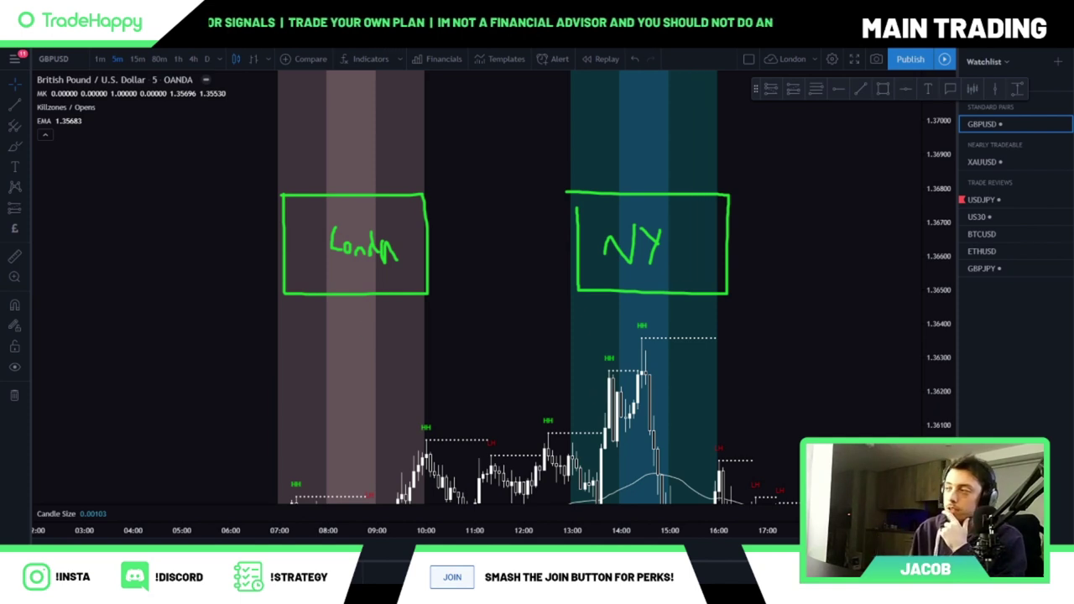
Step: Draw one long box above both session boxes, spanning London to New York, with a wavy line inside it
{"action": "left_click_drag", "start_coordinate": [715, 403], "coordinate": [713, 265]}
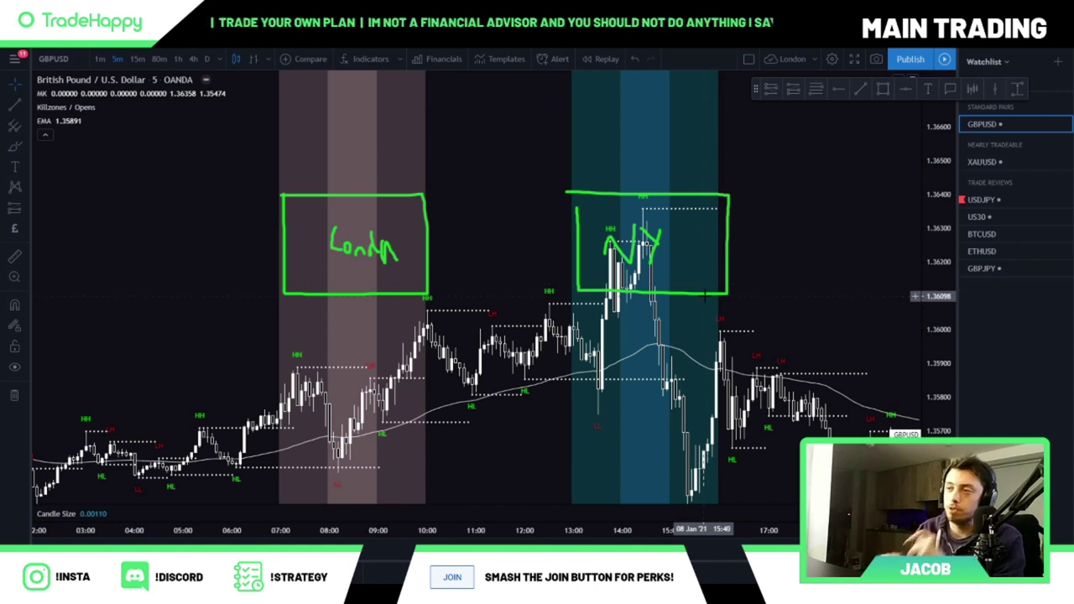
{"action": "left_click_drag", "start_coordinate": [778, 236], "coordinate": [778, 357]}
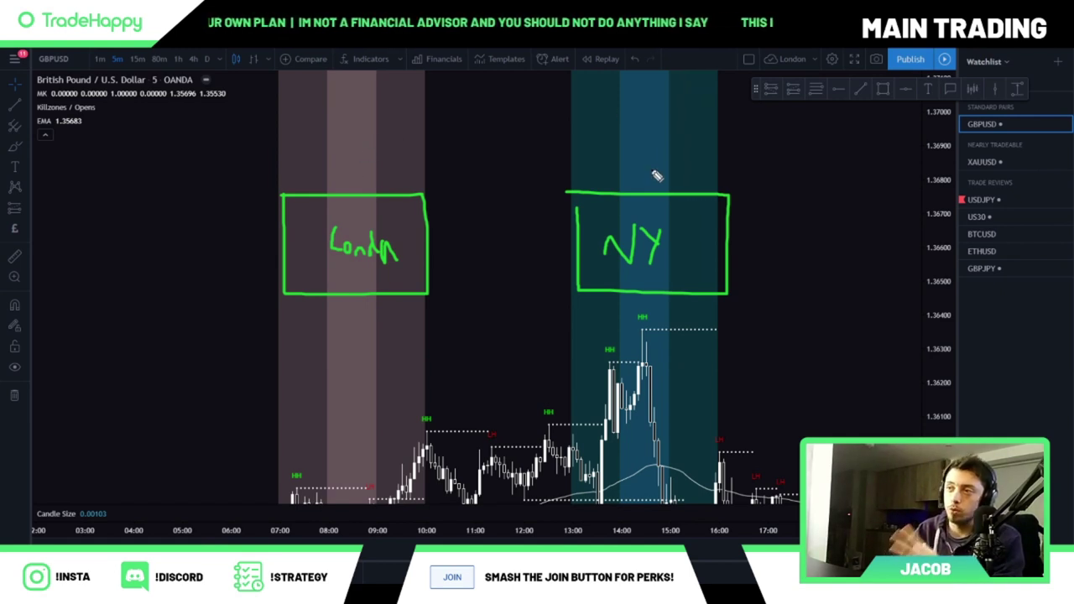
{"action": "mouse_move", "coordinate": [277, 132]}
{"action": "left_mouse_down"}
{"action": "mouse_move", "coordinate": [669, 139]}
{"action": "mouse_move", "coordinate": [714, 177]}
{"action": "mouse_move", "coordinate": [287, 179]}
{"action": "mouse_move", "coordinate": [285, 136]}
{"action": "left_mouse_up"}
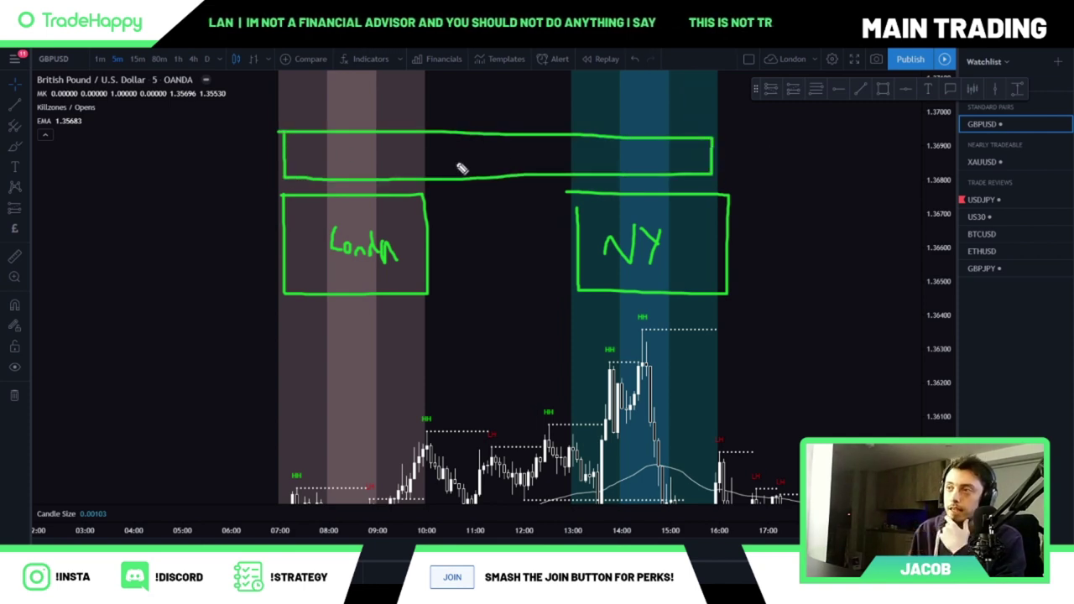
{"action": "left_click_drag", "start_coordinate": [308, 157], "coordinate": [697, 164]}
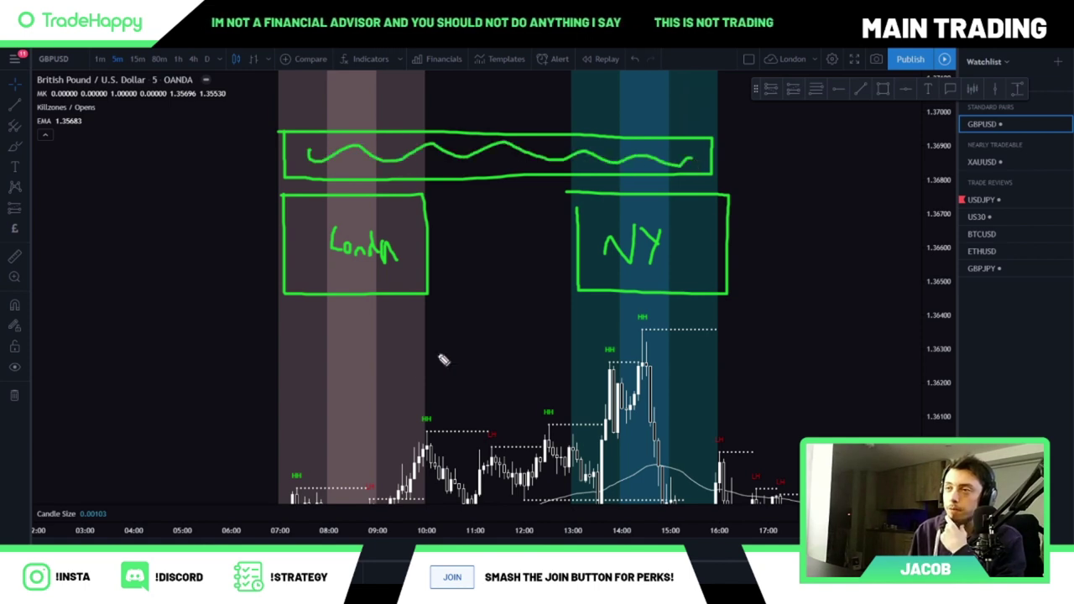
Step: Write 9am, 4pm and UK time below the session boxes, and clear all freehand annotations
{"action": "mouse_move", "coordinate": [279, 339]}
{"action": "left_mouse_down"}
{"action": "mouse_move", "coordinate": [267, 346]}
{"action": "mouse_move", "coordinate": [332, 370]}
{"action": "left_mouse_up"}
{"action": "mouse_move", "coordinate": [701, 334]}
{"action": "left_mouse_down"}
{"action": "mouse_move", "coordinate": [710, 373]}
{"action": "mouse_move", "coordinate": [743, 366]}
{"action": "left_mouse_up"}
{"action": "mouse_move", "coordinate": [467, 334]}
{"action": "left_mouse_down"}
{"action": "mouse_move", "coordinate": [470, 348]}
{"action": "mouse_move", "coordinate": [486, 338]}
{"action": "mouse_move", "coordinate": [519, 351]}
{"action": "mouse_move", "coordinate": [527, 328]}
{"action": "mouse_move", "coordinate": [557, 345]}
{"action": "left_mouse_up"}
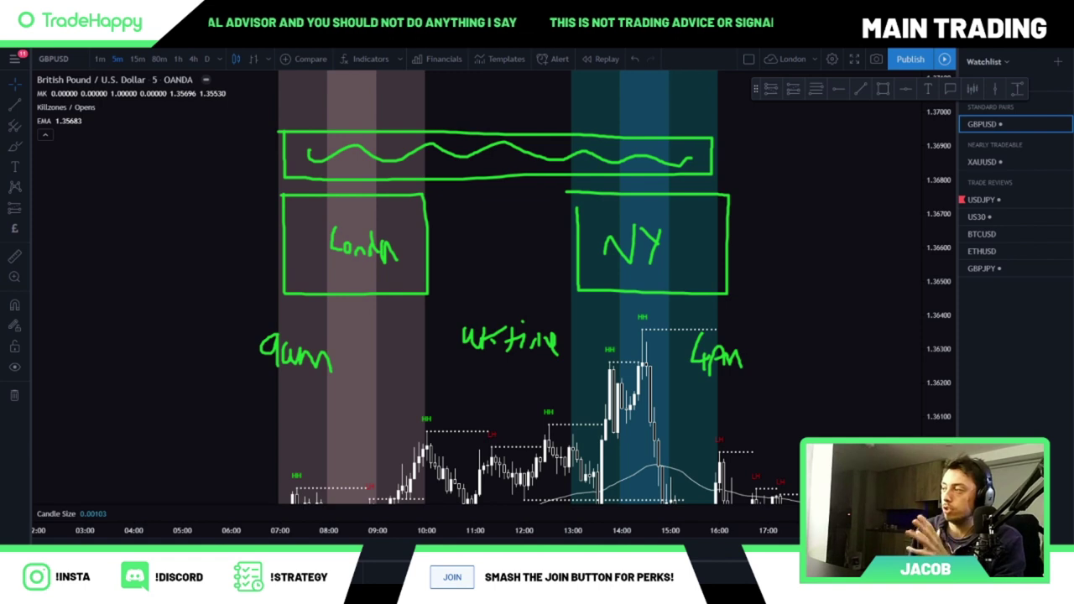
{"action": "key", "text": "Escape"}
Step: Sketch a rising price path with one pullback across the London session in the empty chart area
{"action": "left_click_drag", "start_coordinate": [614, 287], "coordinate": [613, 161]}
{"action": "mouse_move", "coordinate": [586, 396]}
{"action": "left_mouse_down"}
{"action": "mouse_move", "coordinate": [601, 273]}
{"action": "mouse_move", "coordinate": [501, 398]}
{"action": "mouse_move", "coordinate": [507, 432]}
{"action": "mouse_move", "coordinate": [502, 378]}
{"action": "mouse_move", "coordinate": [578, 512]}
{"action": "mouse_move", "coordinate": [596, 591]}
{"action": "left_mouse_up"}
{"action": "mouse_move", "coordinate": [294, 383]}
{"action": "left_mouse_down"}
{"action": "mouse_move", "coordinate": [401, 312]}
{"action": "mouse_move", "coordinate": [453, 353]}
{"action": "mouse_move", "coordinate": [617, 224]}
{"action": "left_mouse_up"}
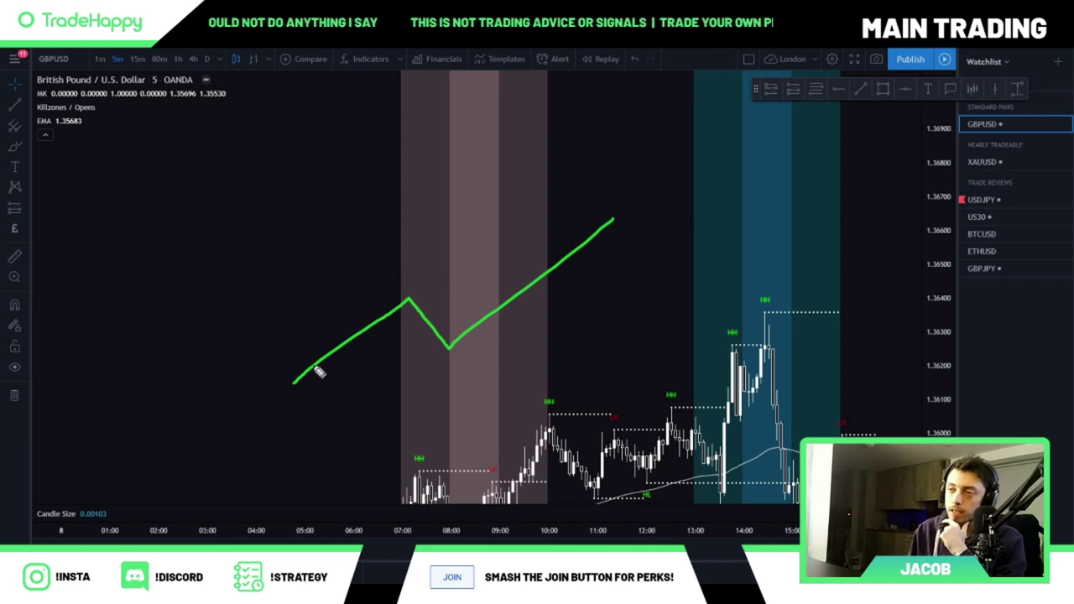
Step: Label the first swing high HH and the pullback low LL, and circle the HH label
{"action": "mouse_move", "coordinate": [404, 284]}
{"action": "left_mouse_down"}
{"action": "mouse_move", "coordinate": [403, 274]}
{"action": "mouse_move", "coordinate": [413, 278]}
{"action": "left_mouse_up"}
{"action": "left_click_drag", "start_coordinate": [412, 274], "coordinate": [418, 286]}
{"action": "left_click_drag", "start_coordinate": [417, 280], "coordinate": [426, 285]}
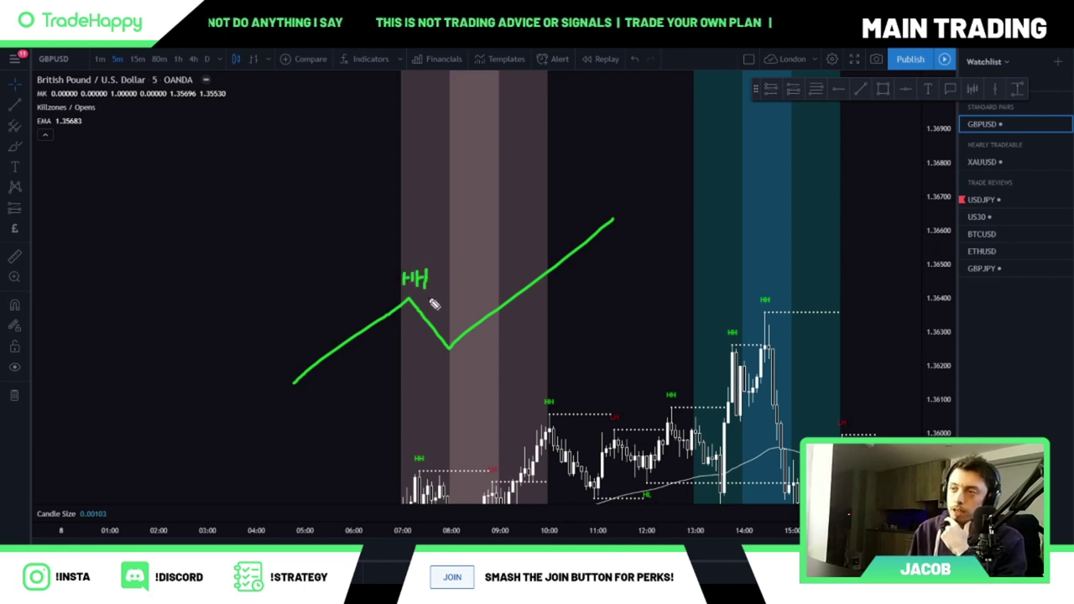
{"action": "left_click_drag", "start_coordinate": [439, 357], "coordinate": [459, 370]}
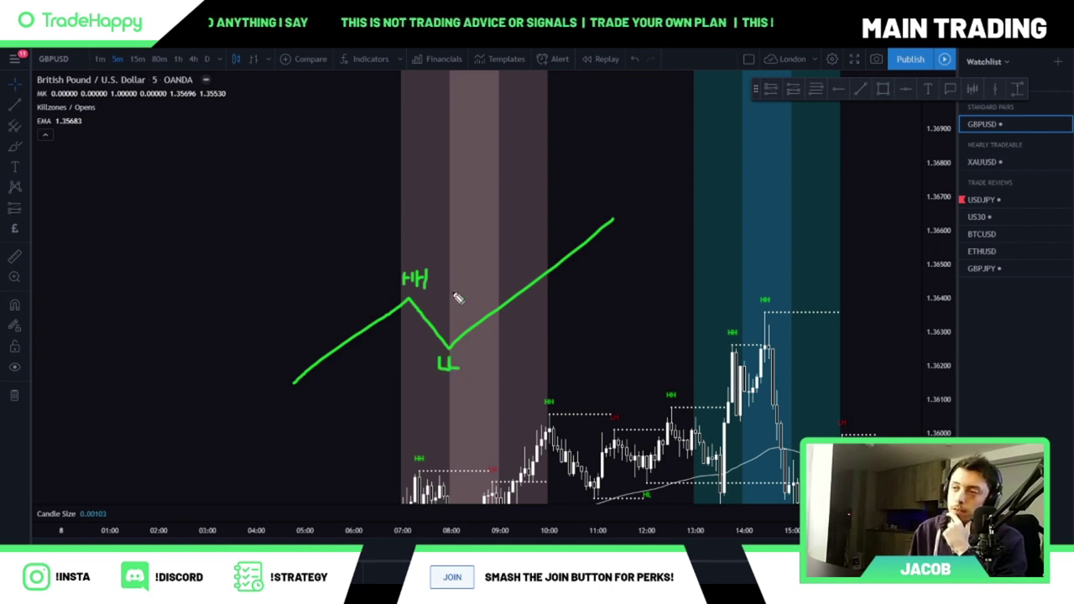
{"action": "mouse_move", "coordinate": [436, 255]}
{"action": "left_mouse_down"}
{"action": "mouse_move", "coordinate": [418, 313]}
{"action": "mouse_move", "coordinate": [431, 262]}
{"action": "left_mouse_up"}
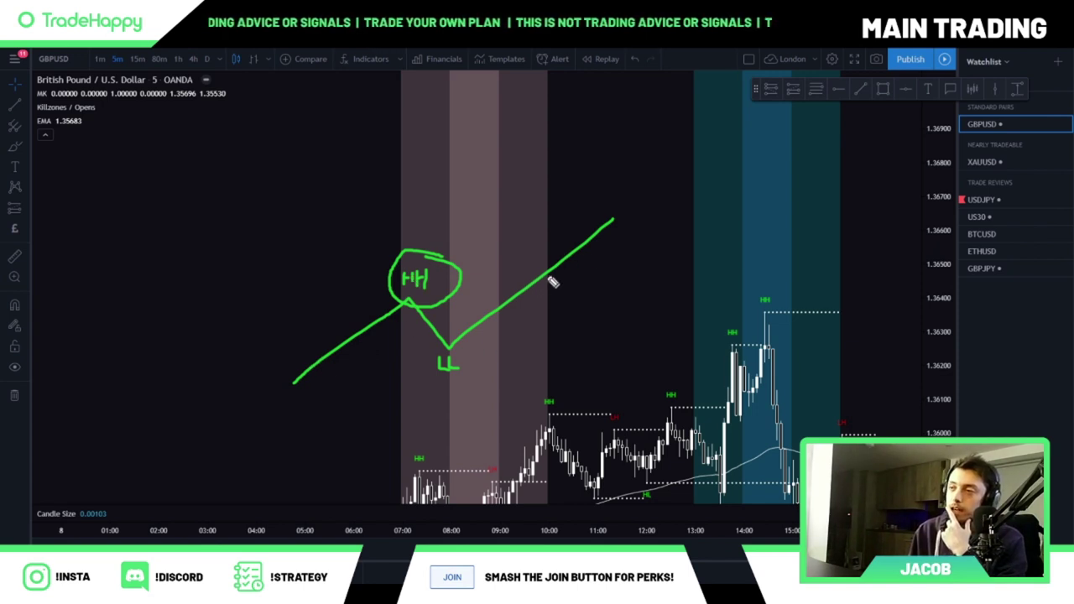
Step: Extend the path with a retracement to a horizontal line at the HH level and draw a candle there
{"action": "left_click_drag", "start_coordinate": [616, 220], "coordinate": [652, 292]}
{"action": "left_click_drag", "start_coordinate": [371, 300], "coordinate": [712, 299]}
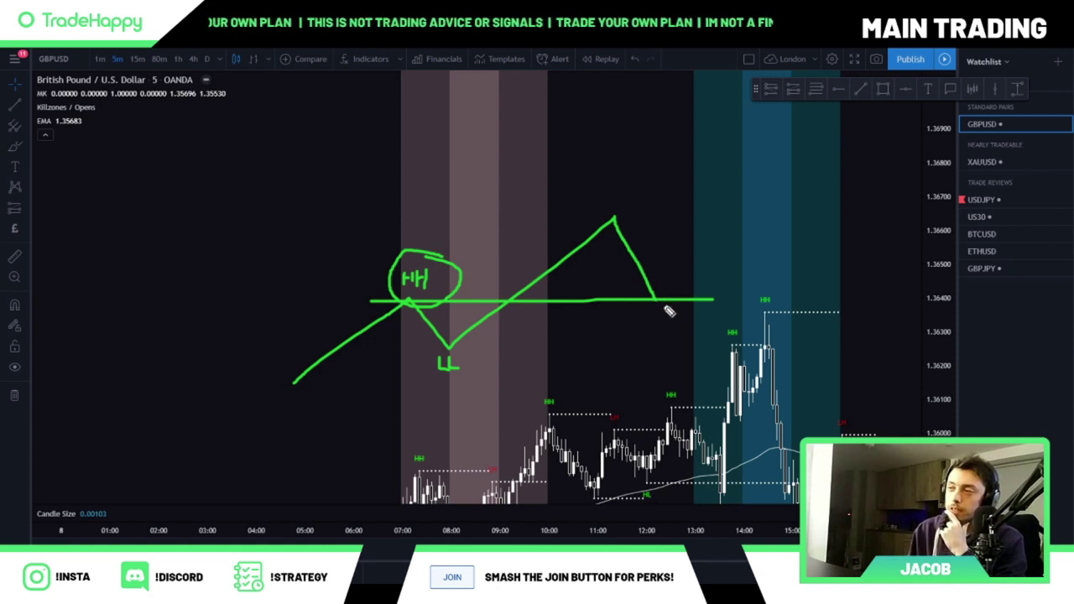
{"action": "mouse_move", "coordinate": [665, 307]}
{"action": "left_mouse_down"}
{"action": "mouse_move", "coordinate": [666, 291]}
{"action": "mouse_move", "coordinate": [671, 307]}
{"action": "left_mouse_up"}
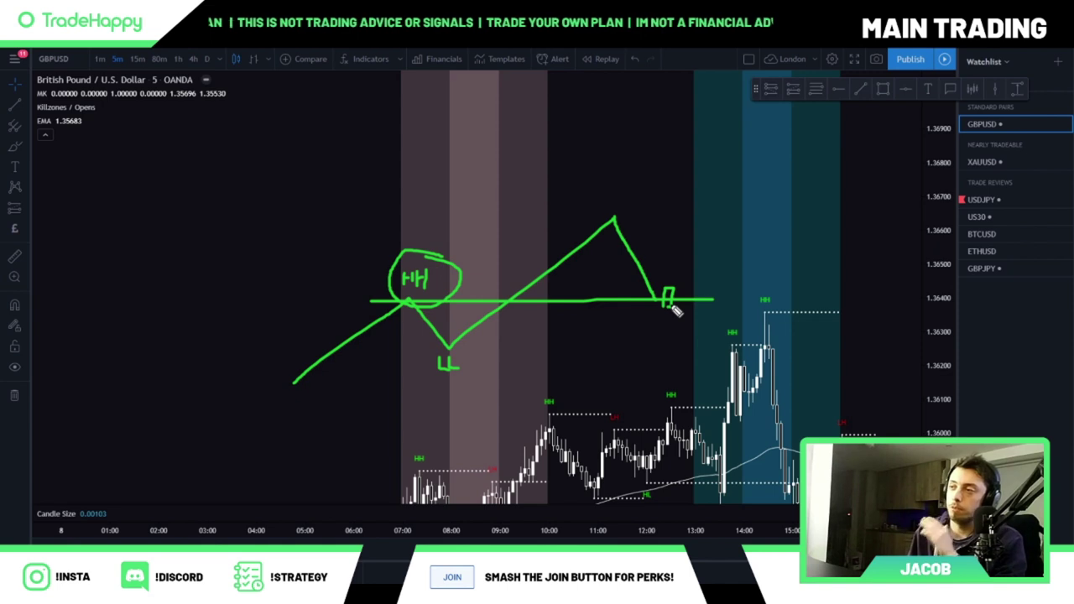
{"action": "left_click_drag", "start_coordinate": [670, 280], "coordinate": [670, 289]}
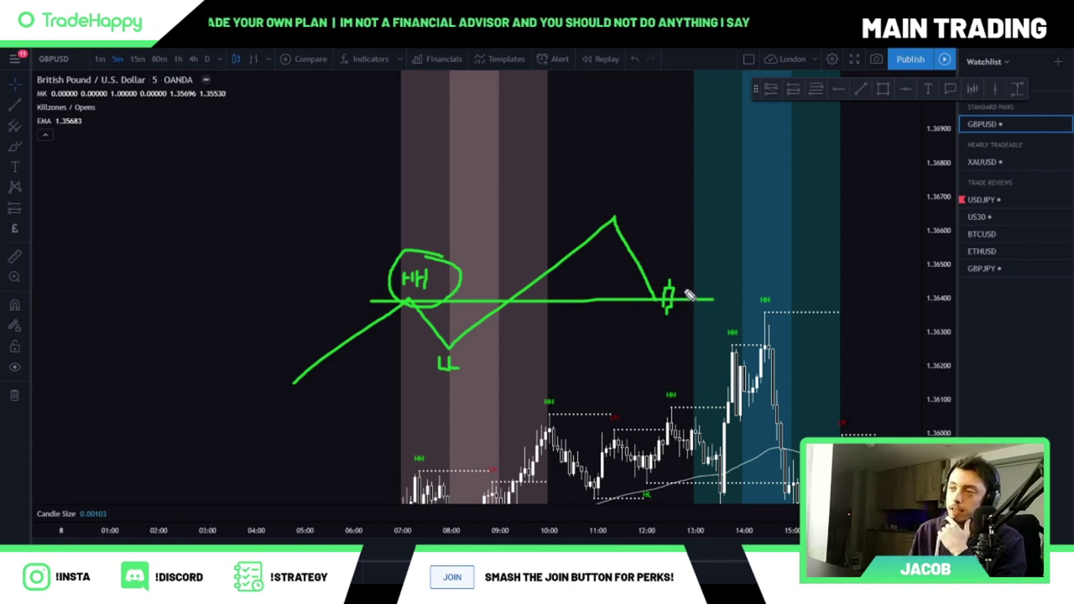
Step: Draw short level marks beside, below and well above the sketched candle, and clear the drawing
{"action": "left_click_drag", "start_coordinate": [681, 290], "coordinate": [695, 289]}
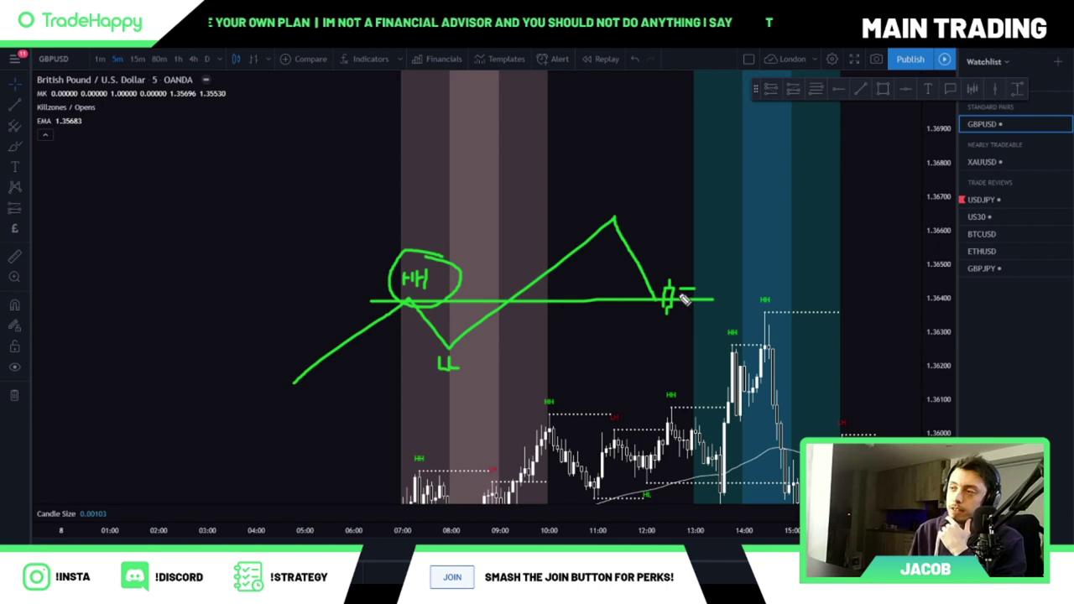
{"action": "left_click_drag", "start_coordinate": [683, 345], "coordinate": [693, 345]}
{"action": "left_click_drag", "start_coordinate": [680, 114], "coordinate": [699, 114]}
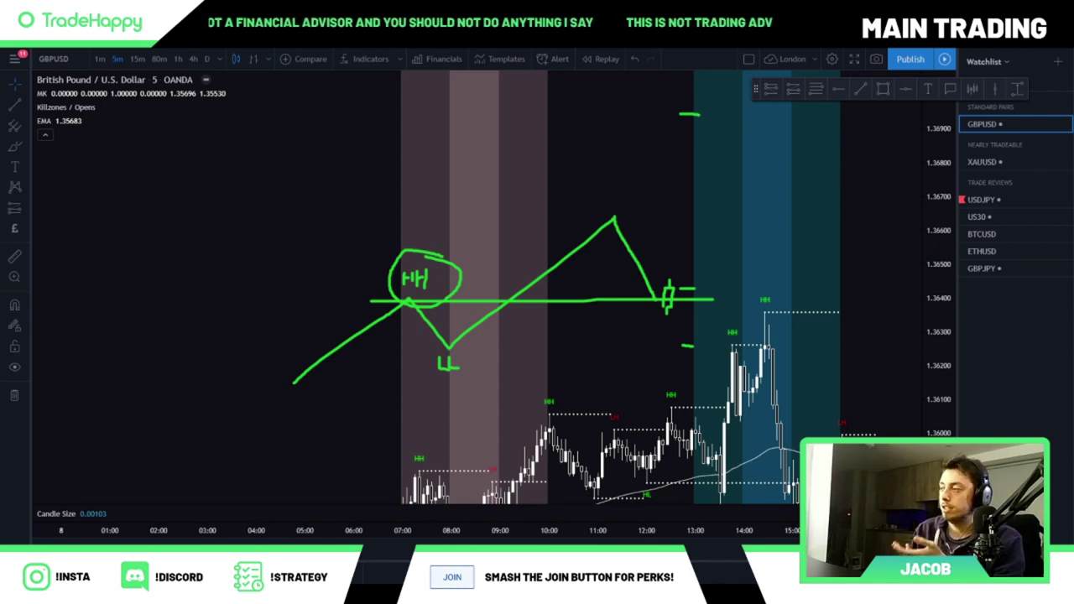
{"action": "key", "text": "ctrl+shift+7"}
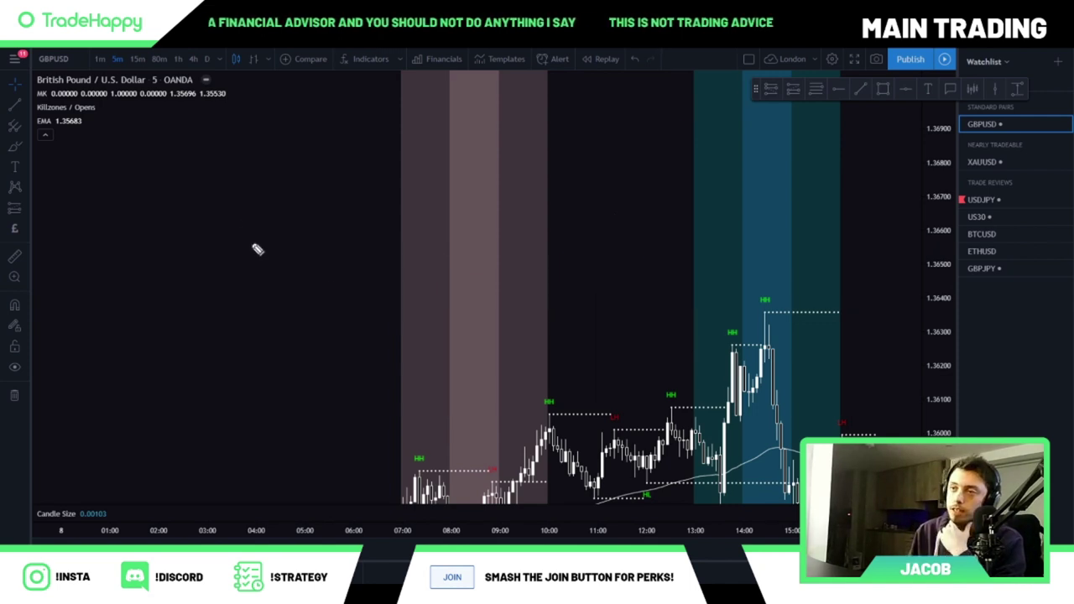
Step: Sketch a falling price path that breaks and retests a horizontal line at its first low, ending in a downward arrow
{"action": "mouse_move", "coordinate": [217, 190]}
{"action": "left_mouse_down"}
{"action": "mouse_move", "coordinate": [319, 267]}
{"action": "mouse_move", "coordinate": [362, 241]}
{"action": "mouse_move", "coordinate": [435, 294]}
{"action": "mouse_move", "coordinate": [456, 267]}
{"action": "left_mouse_up"}
{"action": "left_click_drag", "start_coordinate": [272, 269], "coordinate": [577, 270]}
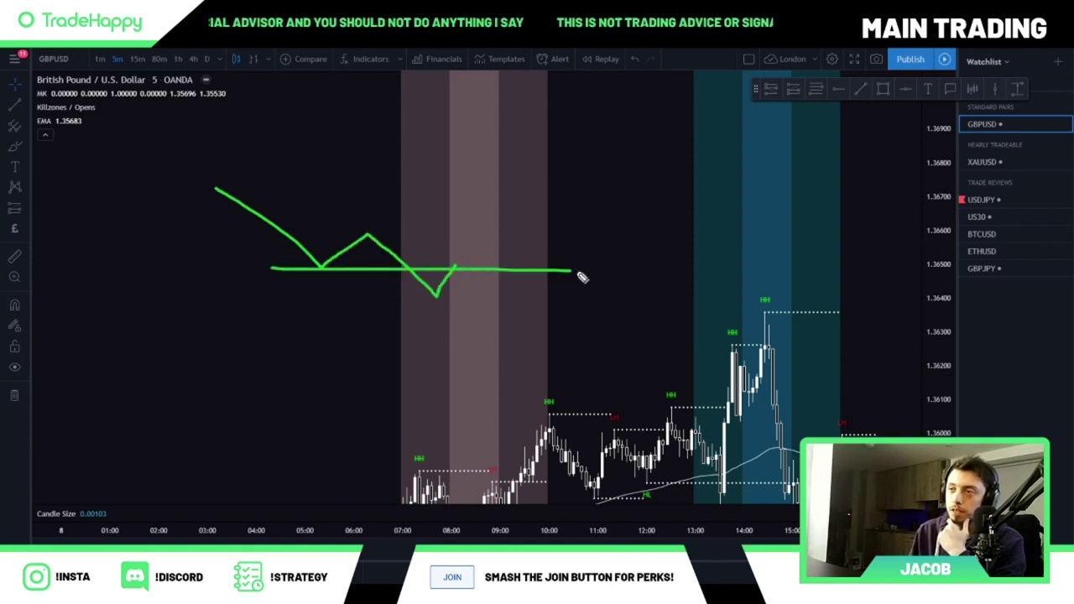
{"action": "left_click_drag", "start_coordinate": [454, 265], "coordinate": [488, 321]}
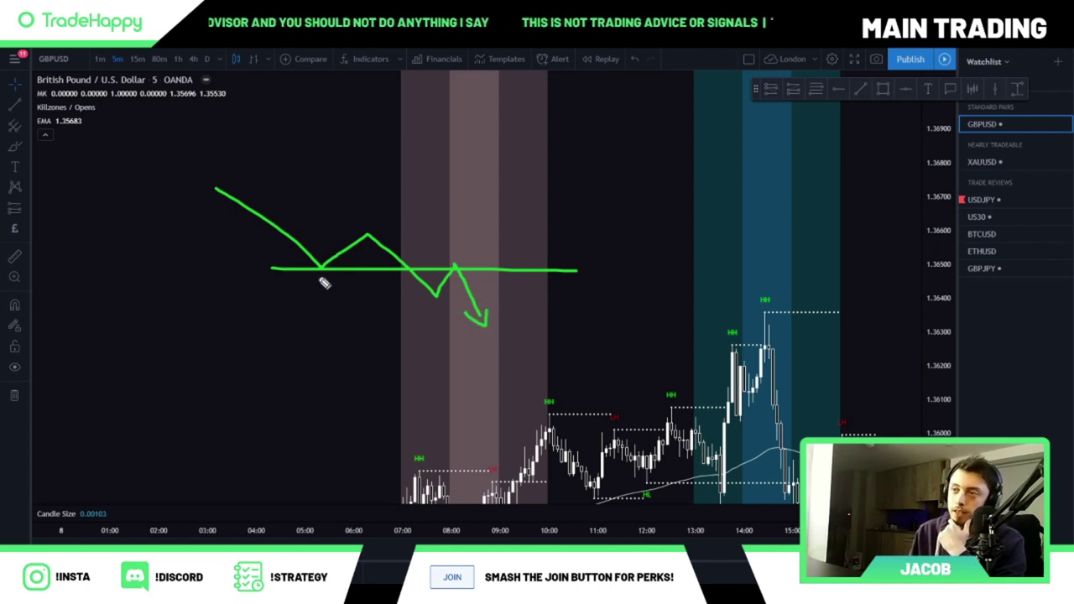
Step: Label the first low LL and the following high hL, circle the LL, and clear the drawing
{"action": "left_click_drag", "start_coordinate": [309, 277], "coordinate": [329, 291]}
{"action": "left_click_drag", "start_coordinate": [359, 210], "coordinate": [382, 223]}
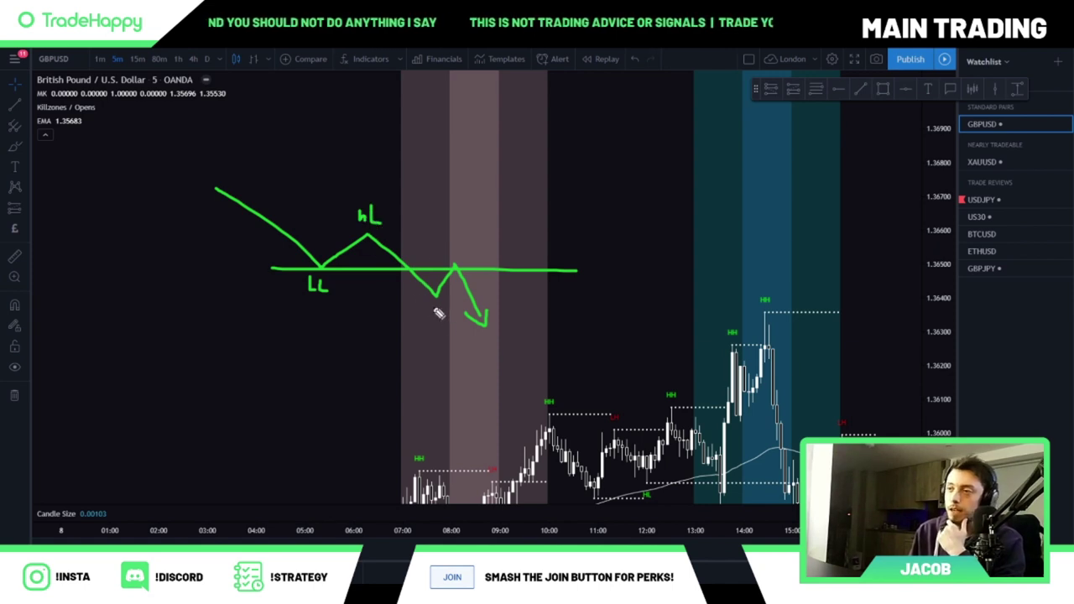
{"action": "left_click_drag", "start_coordinate": [336, 271], "coordinate": [323, 265]}
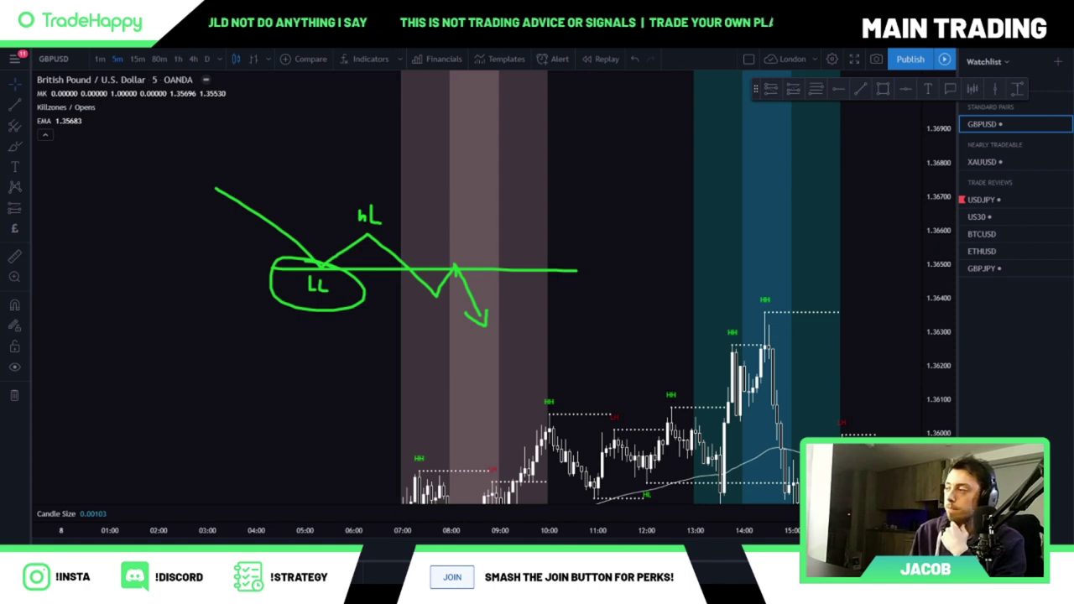
{"action": "key", "text": "Escape"}
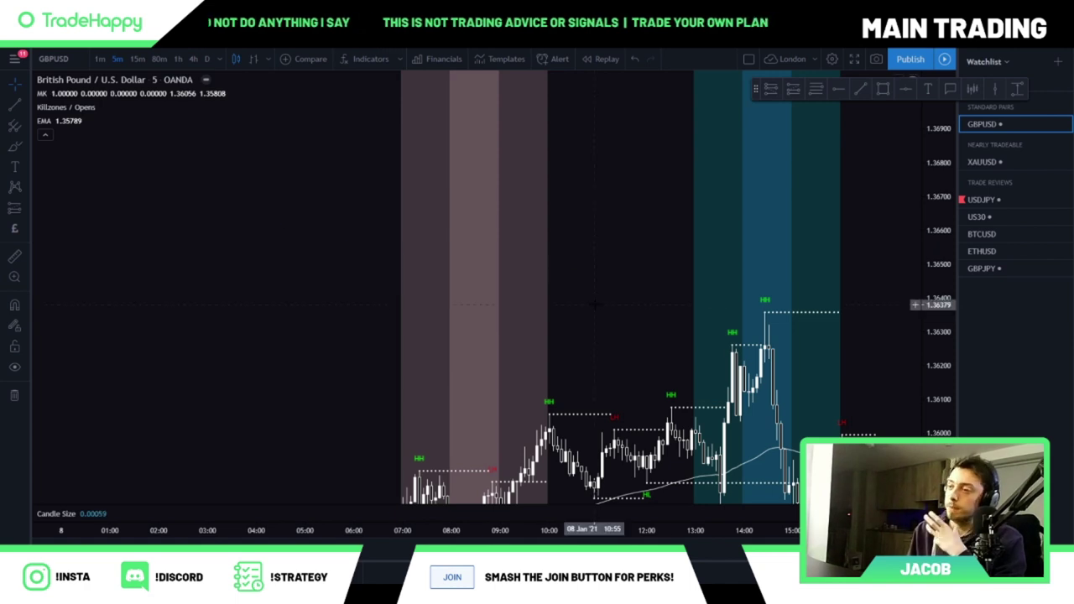
Step: Sketch a rising zigzag price path from 07:00 to 16:00 with a smooth moving-average curve beneath it
{"action": "left_click_drag", "start_coordinate": [592, 300], "coordinate": [569, 237]}
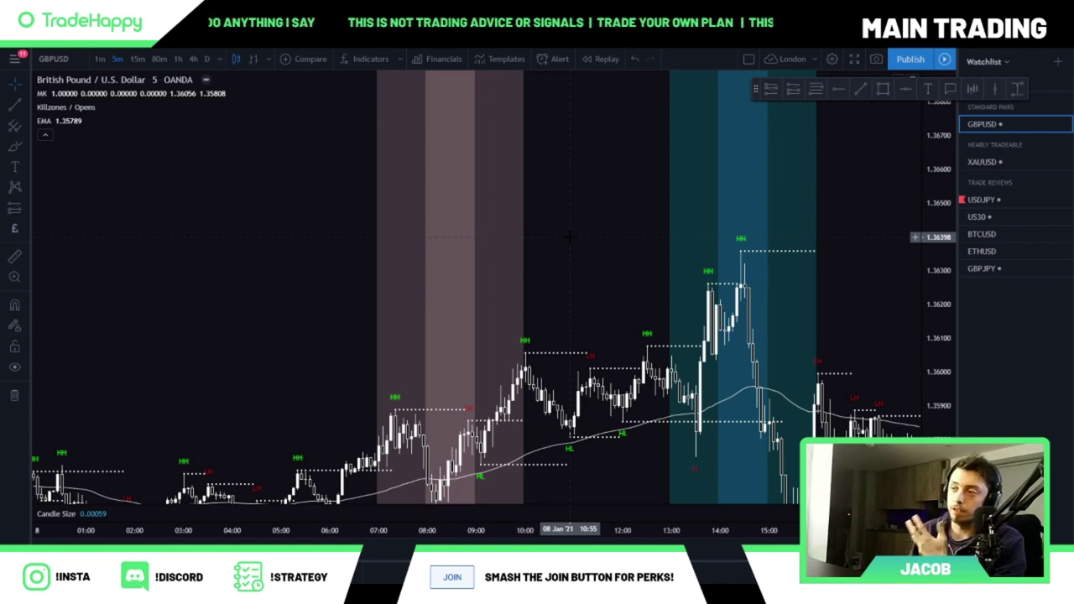
{"action": "left_click_drag", "start_coordinate": [571, 237], "coordinate": [451, 406]}
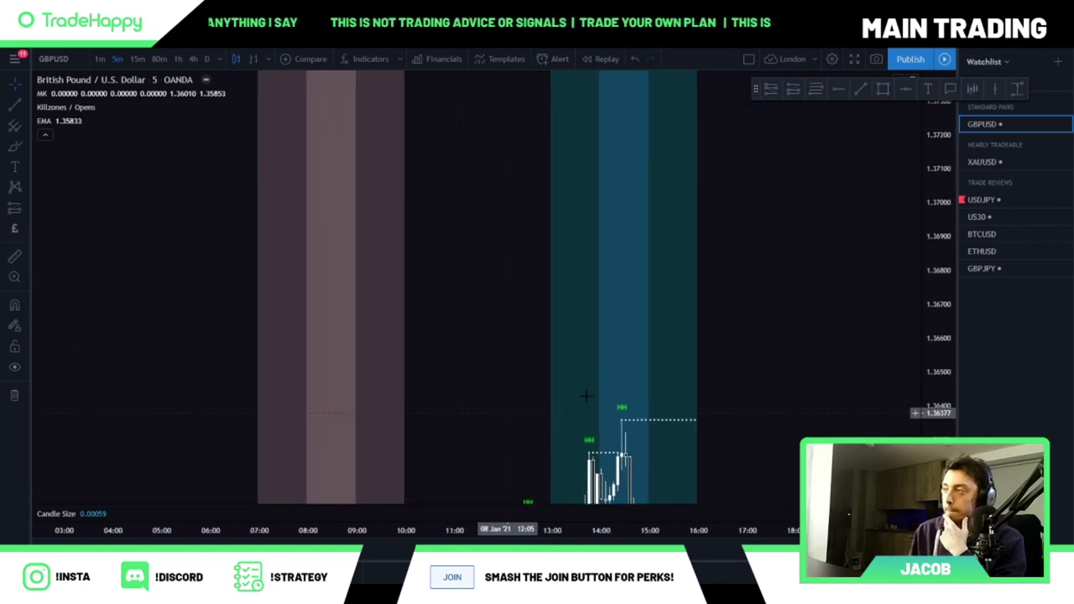
{"action": "left_click_drag", "start_coordinate": [674, 257], "coordinate": [683, 388]}
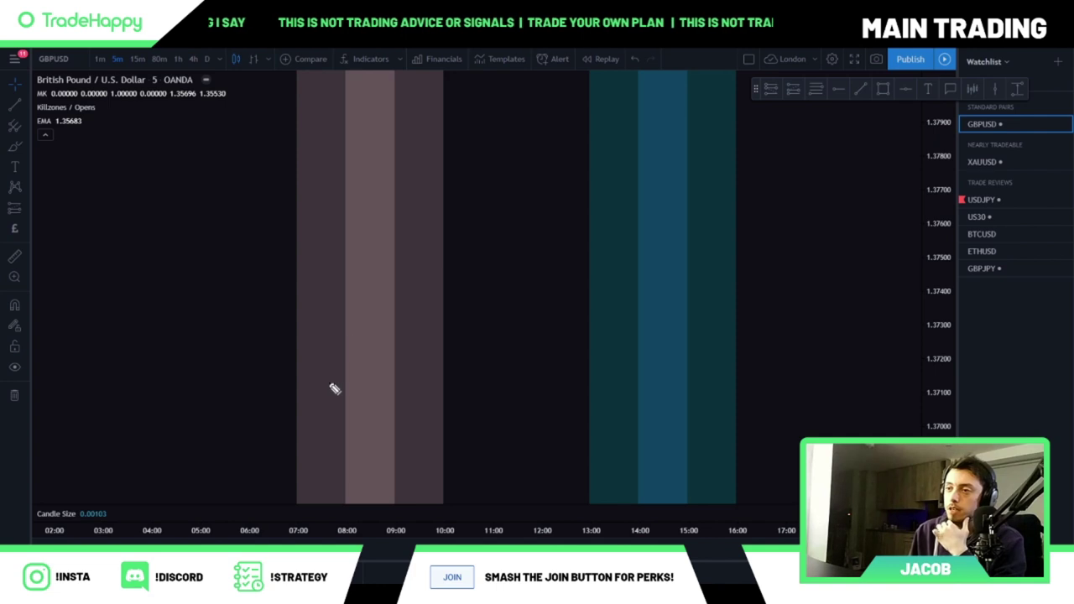
{"action": "mouse_move", "coordinate": [298, 416]}
{"action": "left_mouse_down"}
{"action": "mouse_move", "coordinate": [376, 340]}
{"action": "mouse_move", "coordinate": [390, 360]}
{"action": "mouse_move", "coordinate": [489, 277]}
{"action": "mouse_move", "coordinate": [589, 267]}
{"action": "mouse_move", "coordinate": [731, 143]}
{"action": "left_mouse_up"}
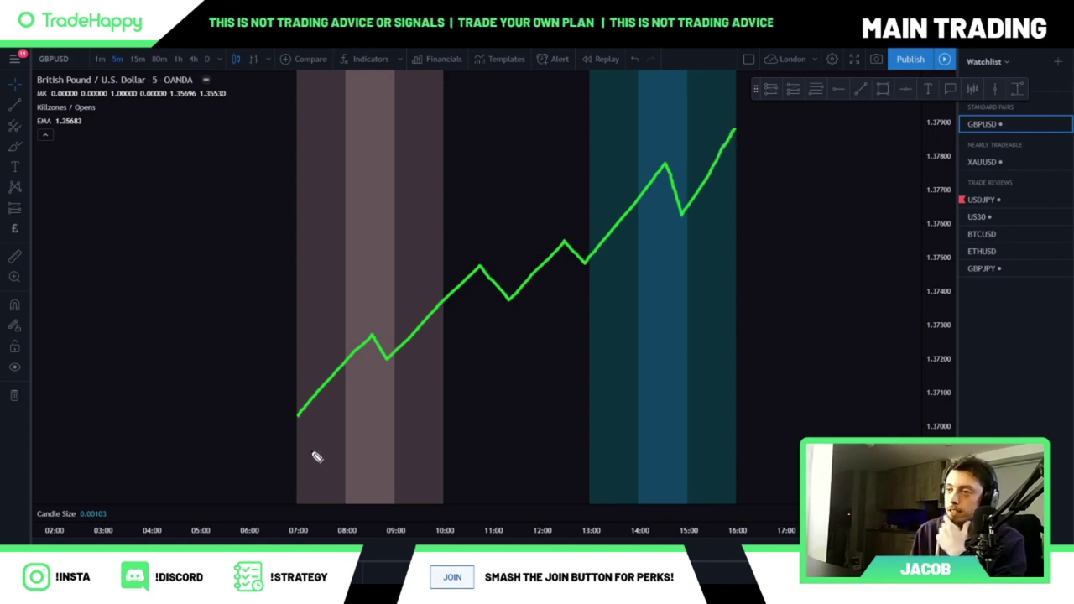
{"action": "mouse_move", "coordinate": [293, 462]}
{"action": "left_mouse_down"}
{"action": "mouse_move", "coordinate": [537, 383]}
{"action": "mouse_move", "coordinate": [770, 206]}
{"action": "left_mouse_up"}
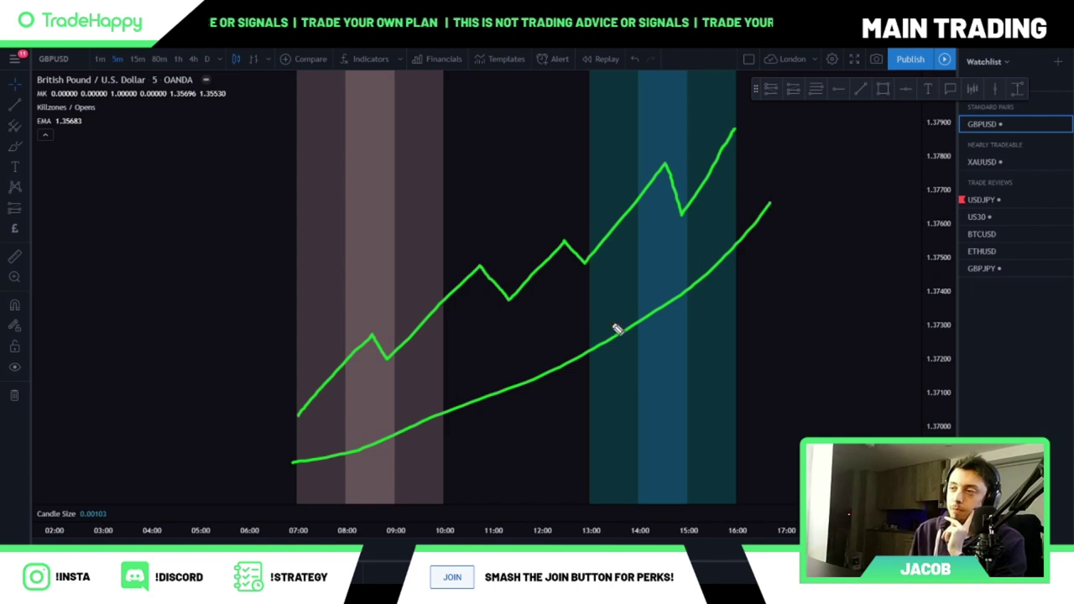
Step: Mark longs with an up arrow above the curve and shorts with a down arrow below, label it 70 Ema, and clear everything
{"action": "mouse_move", "coordinate": [473, 383]}
{"action": "left_mouse_down"}
{"action": "mouse_move", "coordinate": [486, 334]}
{"action": "mouse_move", "coordinate": [513, 340]}
{"action": "mouse_move", "coordinate": [553, 323]}
{"action": "mouse_move", "coordinate": [546, 343]}
{"action": "left_mouse_up"}
{"action": "left_click", "coordinate": [566, 295]}
{"action": "mouse_move", "coordinate": [744, 273]}
{"action": "left_mouse_down"}
{"action": "mouse_move", "coordinate": [744, 337]}
{"action": "mouse_move", "coordinate": [758, 313]}
{"action": "left_mouse_up"}
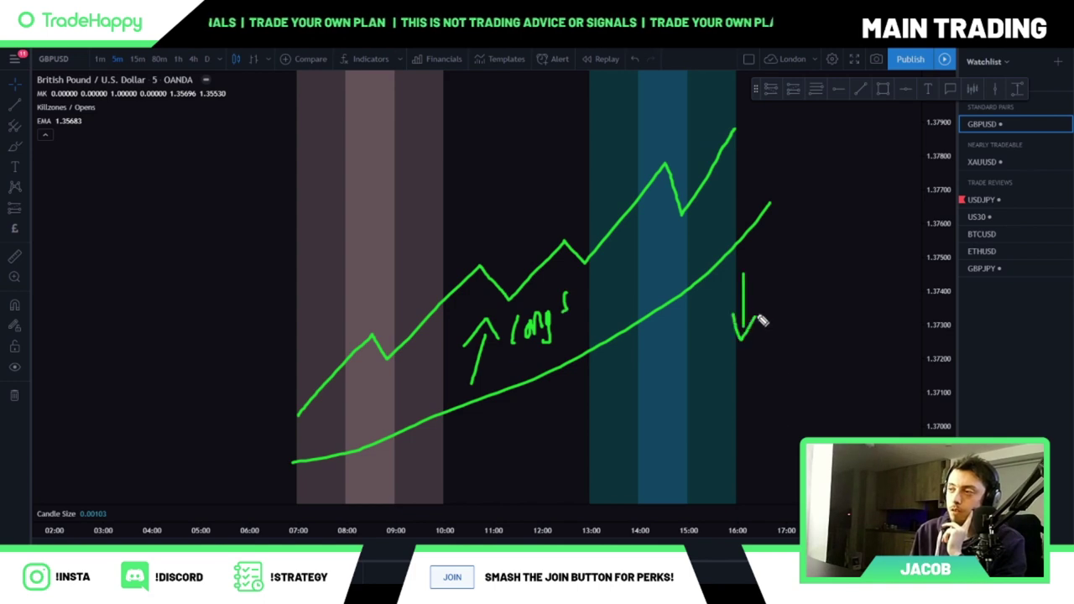
{"action": "mouse_move", "coordinate": [720, 371]}
{"action": "left_mouse_down"}
{"action": "mouse_move", "coordinate": [768, 363]}
{"action": "mouse_move", "coordinate": [761, 373]}
{"action": "left_mouse_up"}
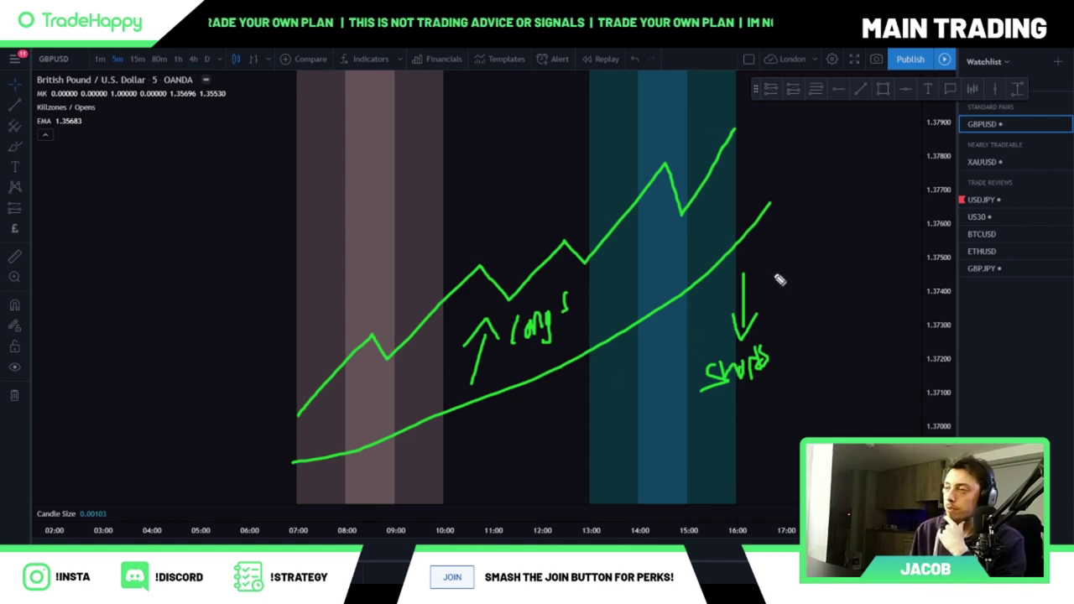
{"action": "mouse_move", "coordinate": [779, 190]}
{"action": "left_mouse_down"}
{"action": "mouse_move", "coordinate": [797, 193]}
{"action": "mouse_move", "coordinate": [785, 215]}
{"action": "mouse_move", "coordinate": [831, 203]}
{"action": "mouse_move", "coordinate": [886, 224]}
{"action": "left_mouse_up"}
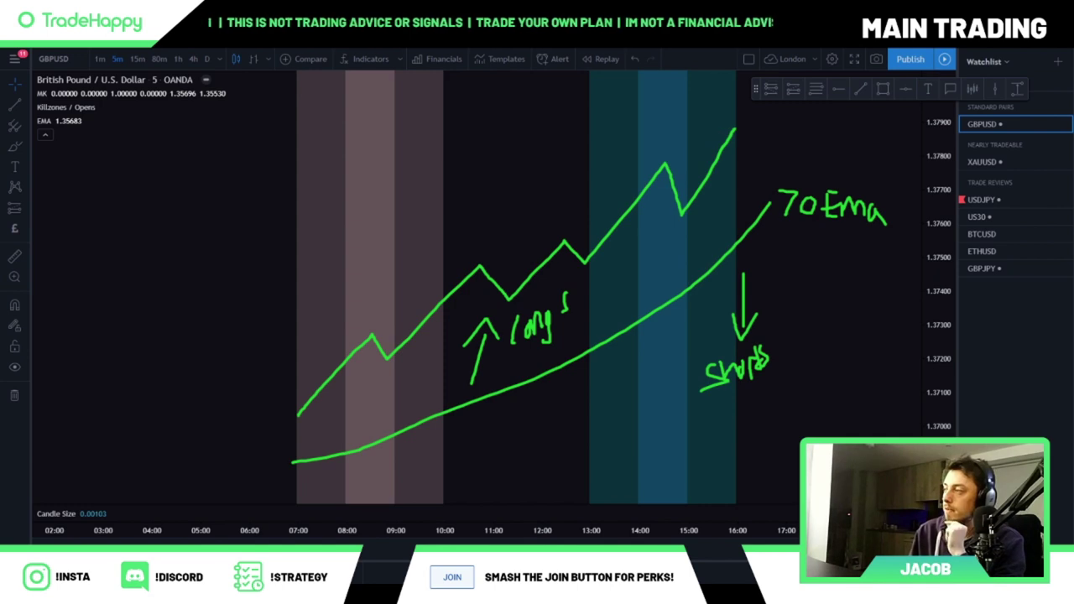
{"action": "key", "text": "Escape"}
Step: Bring the 8 January candles across the London and New York sessions back into view
{"action": "left_click_drag", "start_coordinate": [634, 432], "coordinate": [619, 206]}
{"action": "left_click_drag", "start_coordinate": [595, 470], "coordinate": [614, 261]}
{"action": "left_click_drag", "start_coordinate": [584, 311], "coordinate": [618, 188]}
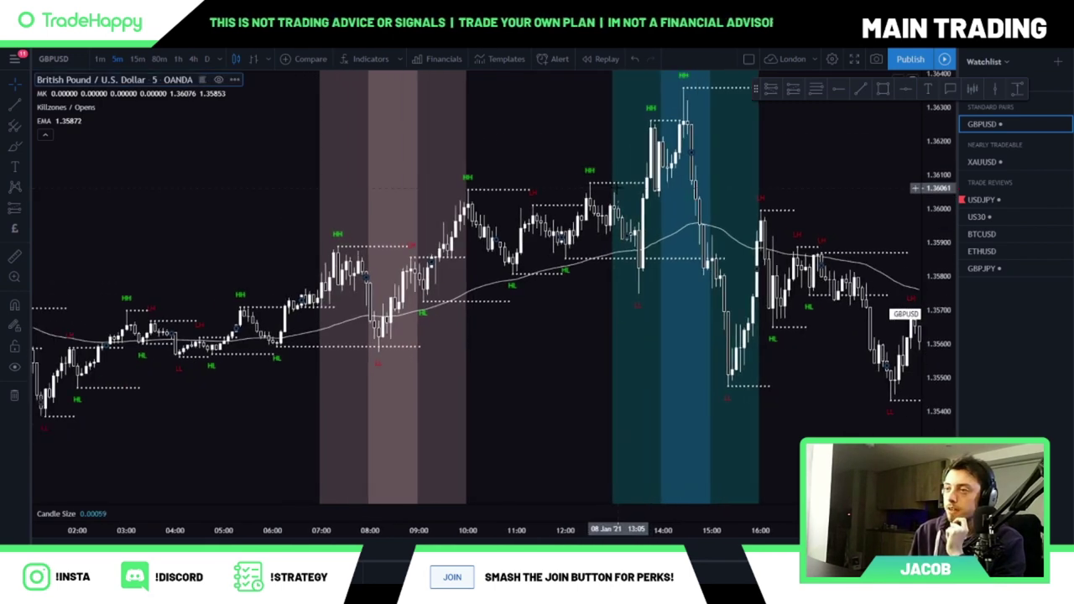
Step: Handwrite 9am above the London session and 4pm above the New York close, join them with a line, and clear the drawing
{"action": "left_click_drag", "start_coordinate": [620, 364], "coordinate": [278, 316]}
{"action": "scroll", "coordinate": [360, 335], "scroll_direction": "down", "scroll_amount": 4}
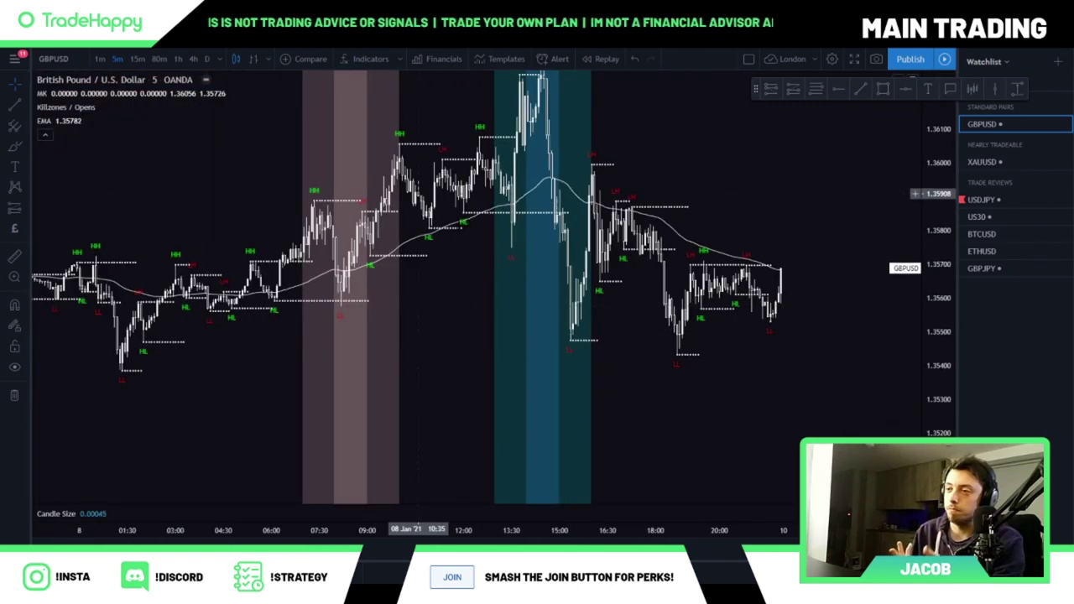
{"action": "left_click_drag", "start_coordinate": [466, 326], "coordinate": [570, 375]}
{"action": "scroll", "coordinate": [475, 367], "scroll_direction": "up", "scroll_amount": 4}
{"action": "left_click_drag", "start_coordinate": [461, 367], "coordinate": [424, 420]}
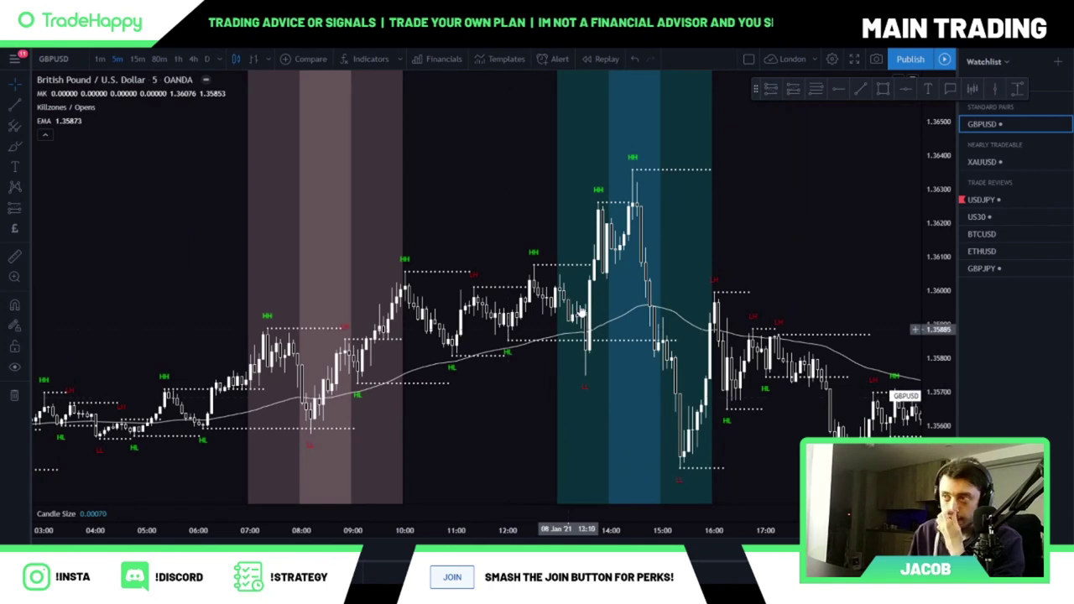
{"action": "left_click_drag", "start_coordinate": [523, 392], "coordinate": [559, 385]}
{"action": "left_click_drag", "start_coordinate": [929, 422], "coordinate": [930, 393]}
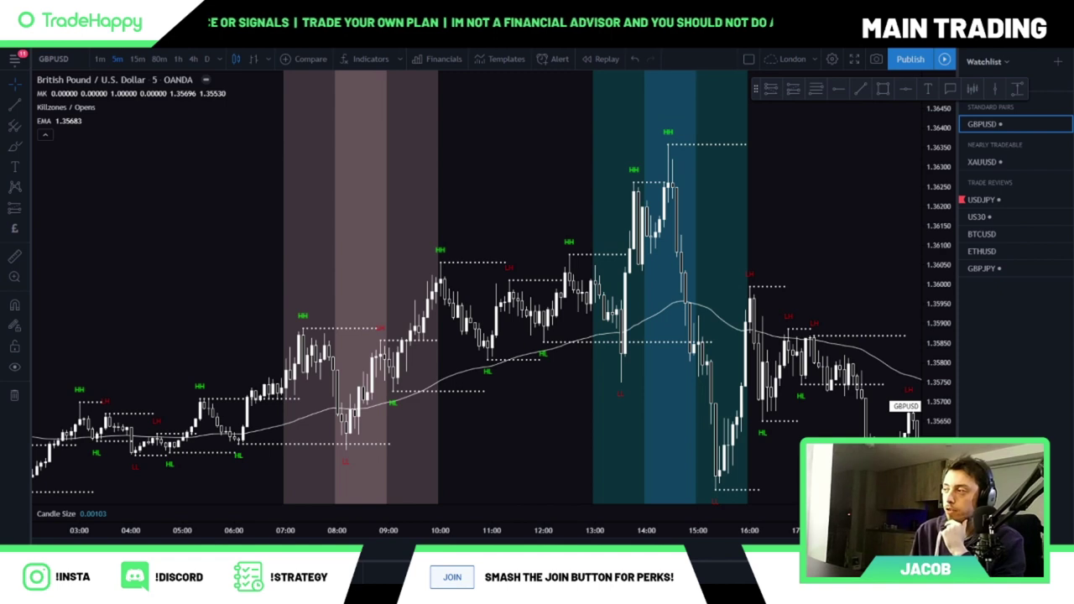
{"action": "left_click_drag", "start_coordinate": [273, 131], "coordinate": [326, 151]}
{"action": "mouse_move", "coordinate": [732, 128]}
{"action": "left_mouse_down"}
{"action": "mouse_move", "coordinate": [729, 153]}
{"action": "mouse_move", "coordinate": [780, 163]}
{"action": "left_mouse_up"}
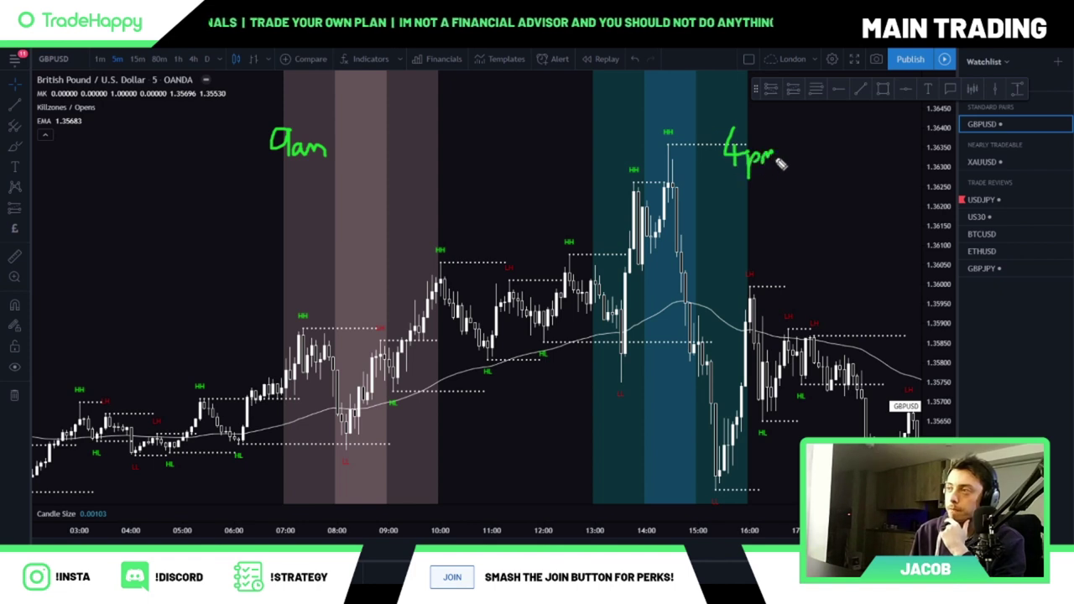
{"action": "left_click_drag", "start_coordinate": [354, 158], "coordinate": [795, 132]}
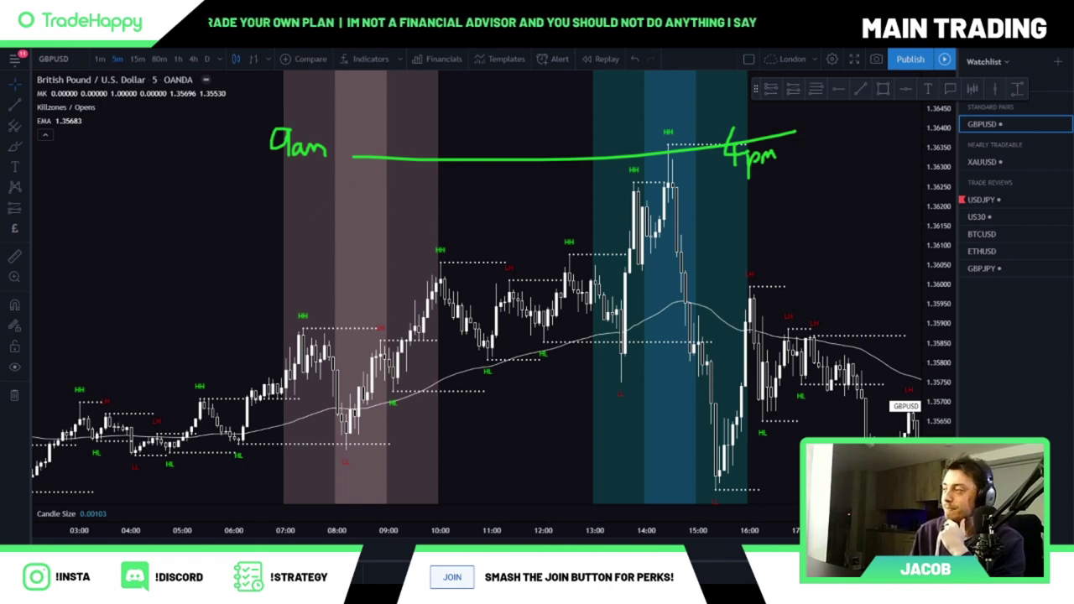
{"action": "key", "text": "Escape"}
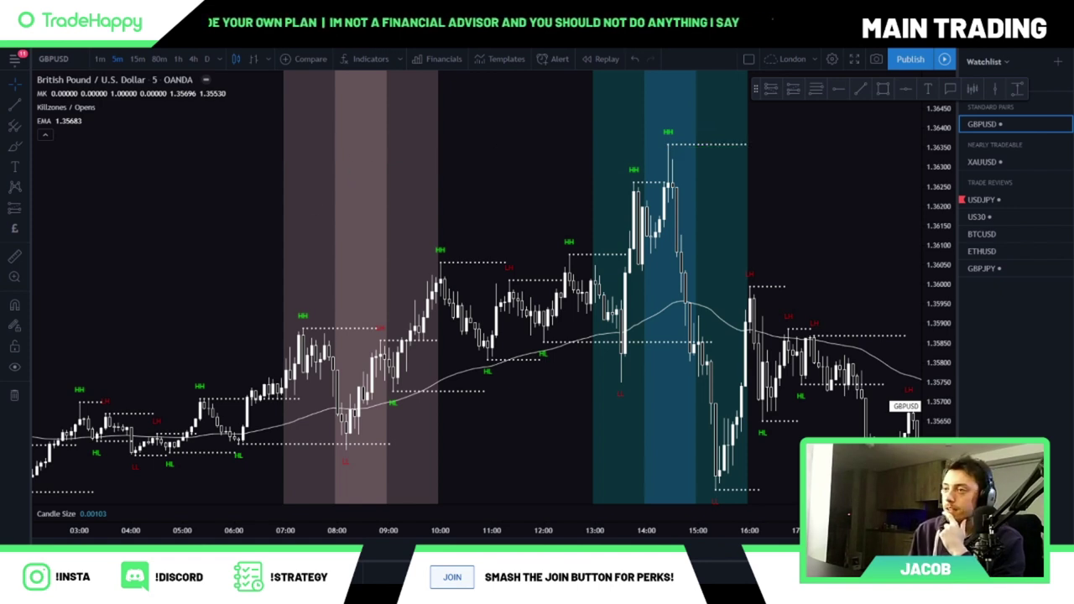
Step: Sketch the price swings from the 06:00 low to about 09:30, circle the HH label at the 07:15 high, and clear the sketch
{"action": "mouse_move", "coordinate": [240, 443]}
{"action": "left_mouse_down"}
{"action": "mouse_move", "coordinate": [304, 344]}
{"action": "mouse_move", "coordinate": [366, 431]}
{"action": "mouse_move", "coordinate": [334, 406]}
{"action": "mouse_move", "coordinate": [356, 403]}
{"action": "left_mouse_up"}
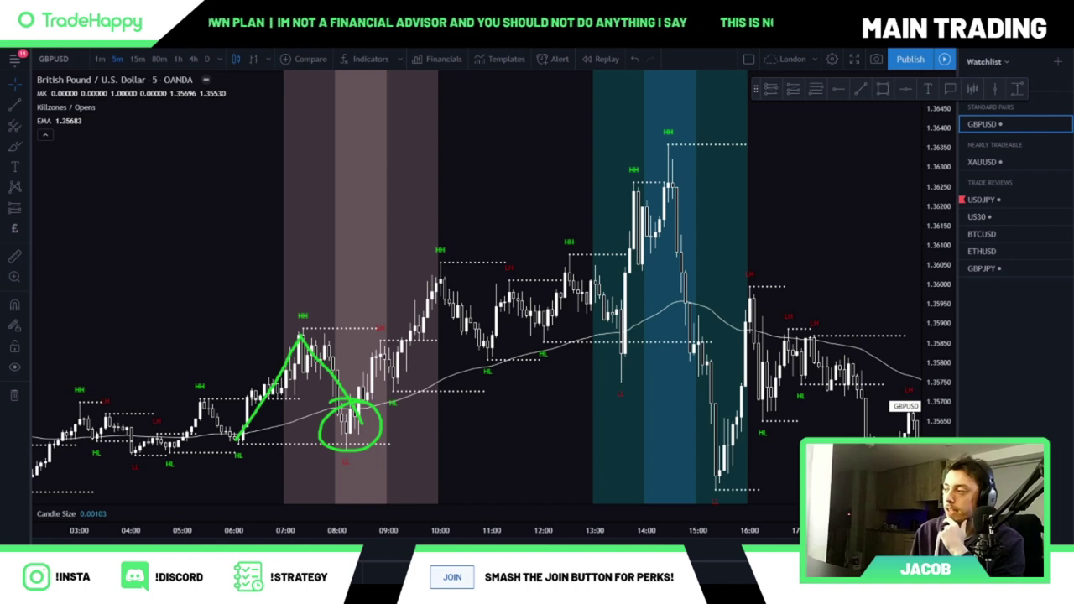
{"action": "key", "text": "ctrl+z"}
{"action": "left_click_drag", "start_coordinate": [360, 418], "coordinate": [383, 356]}
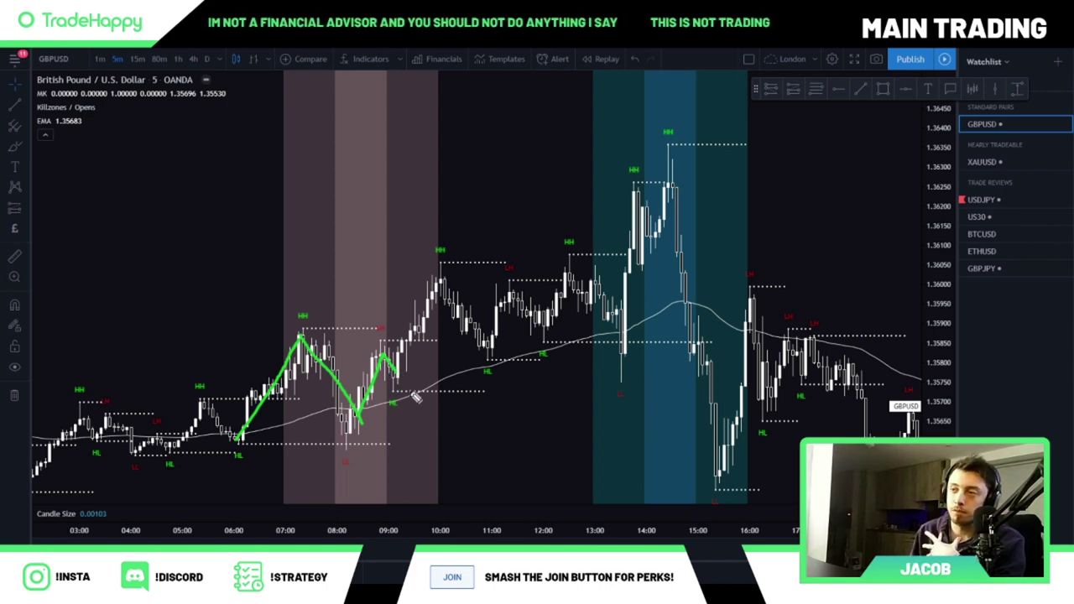
{"action": "left_click_drag", "start_coordinate": [397, 375], "coordinate": [417, 328]}
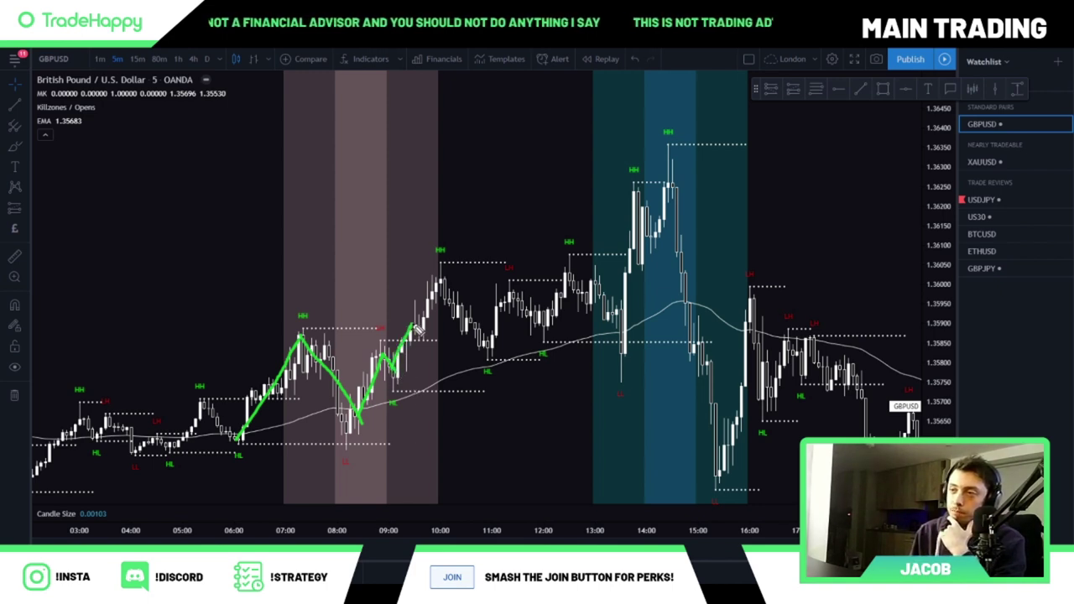
{"action": "mouse_move", "coordinate": [317, 307]}
{"action": "left_mouse_down"}
{"action": "mouse_move", "coordinate": [294, 316]}
{"action": "mouse_move", "coordinate": [313, 317]}
{"action": "left_mouse_up"}
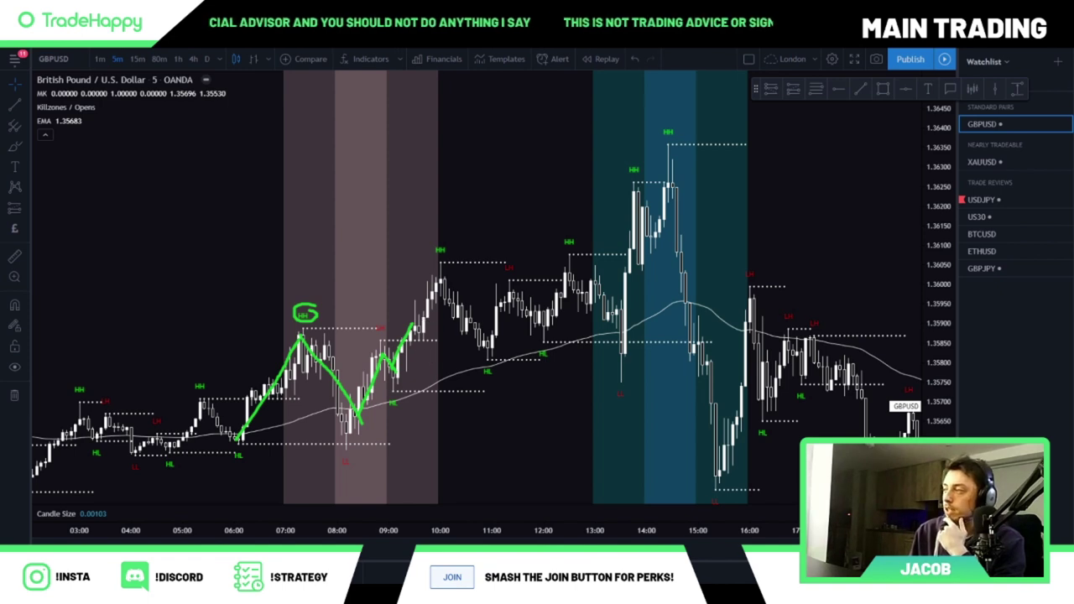
{"action": "key", "text": "Escape"}
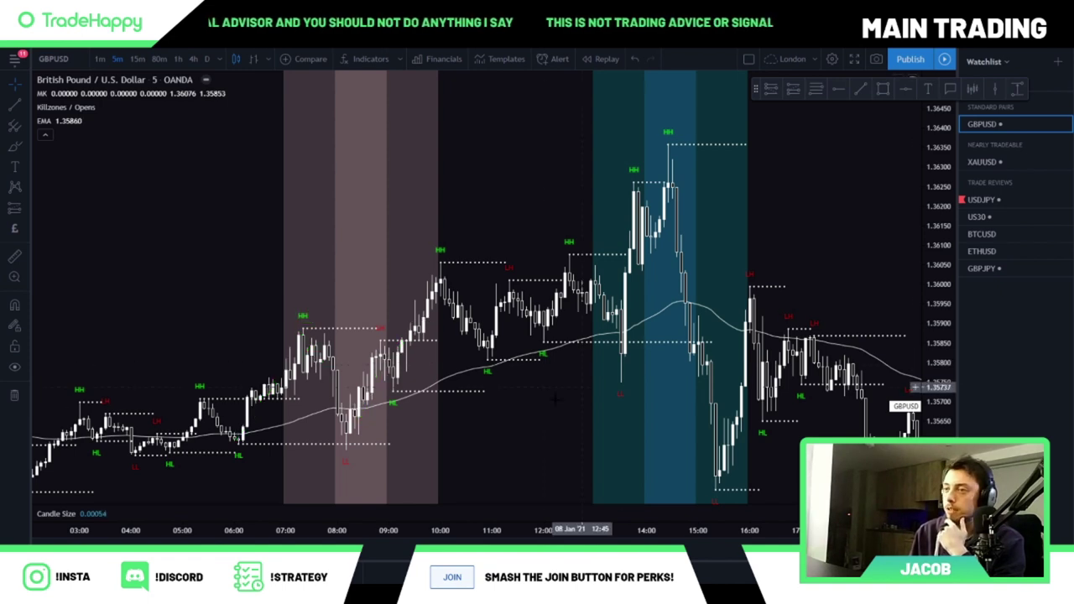
Step: Sketch a zigzag over the enlarged London session candles, tracing the swings from the 06:00 low to about 09:30
{"action": "scroll", "coordinate": [520, 366], "scroll_direction": "up", "scroll_amount": 5}
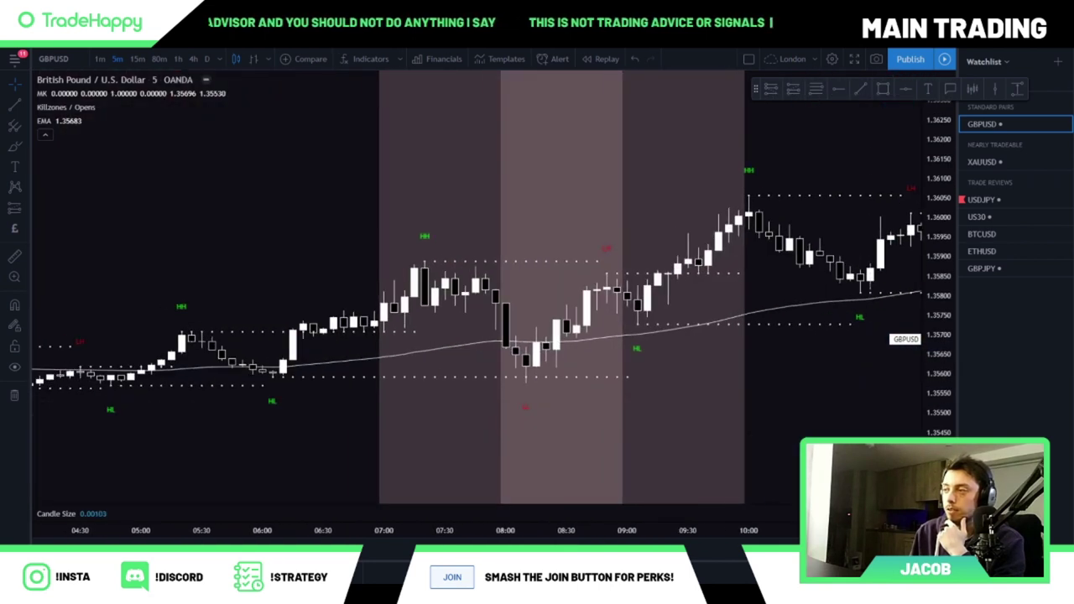
{"action": "scroll", "coordinate": [672, 424], "scroll_direction": "up", "scroll_amount": 4}
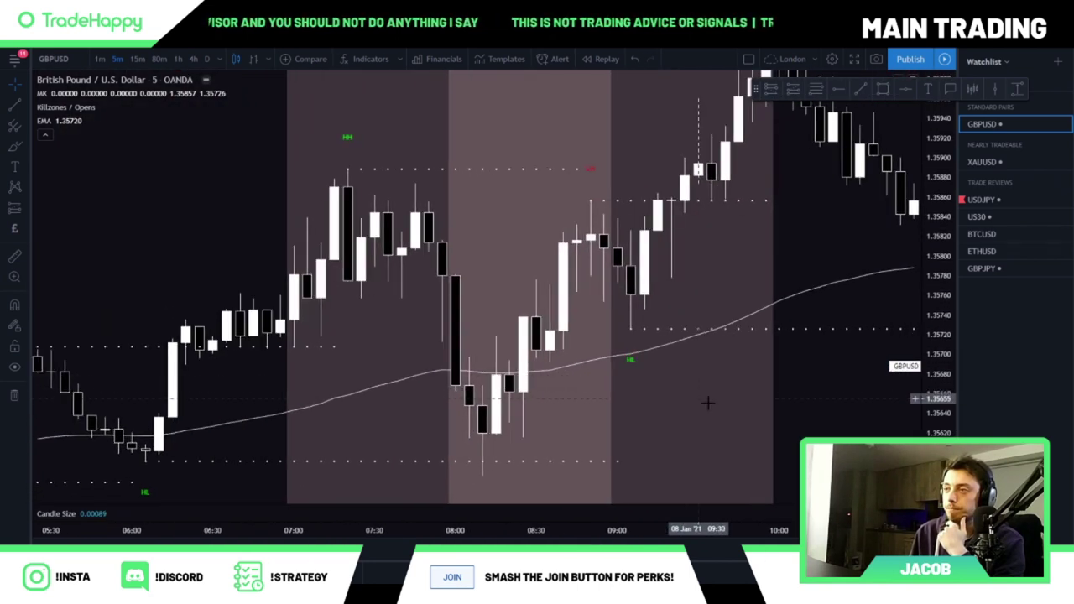
{"action": "scroll", "coordinate": [707, 403], "scroll_direction": "up", "scroll_amount": 3}
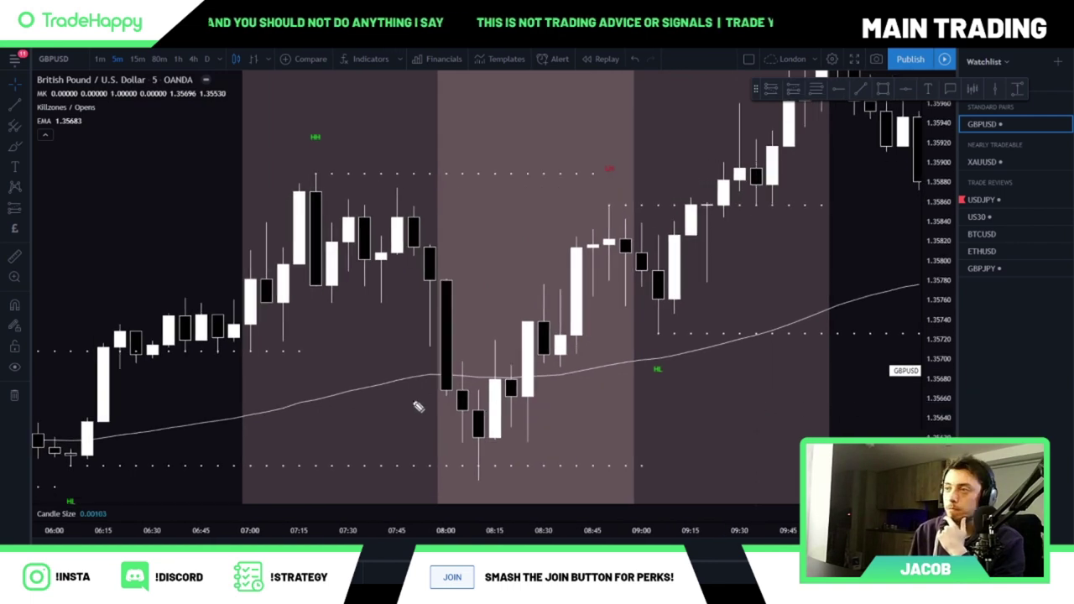
{"action": "mouse_move", "coordinate": [69, 464]}
{"action": "left_mouse_down"}
{"action": "mouse_move", "coordinate": [357, 214]}
{"action": "mouse_move", "coordinate": [469, 382]}
{"action": "mouse_move", "coordinate": [506, 393]}
{"action": "mouse_move", "coordinate": [607, 239]}
{"action": "mouse_move", "coordinate": [659, 314]}
{"action": "mouse_move", "coordinate": [737, 172]}
{"action": "left_mouse_up"}
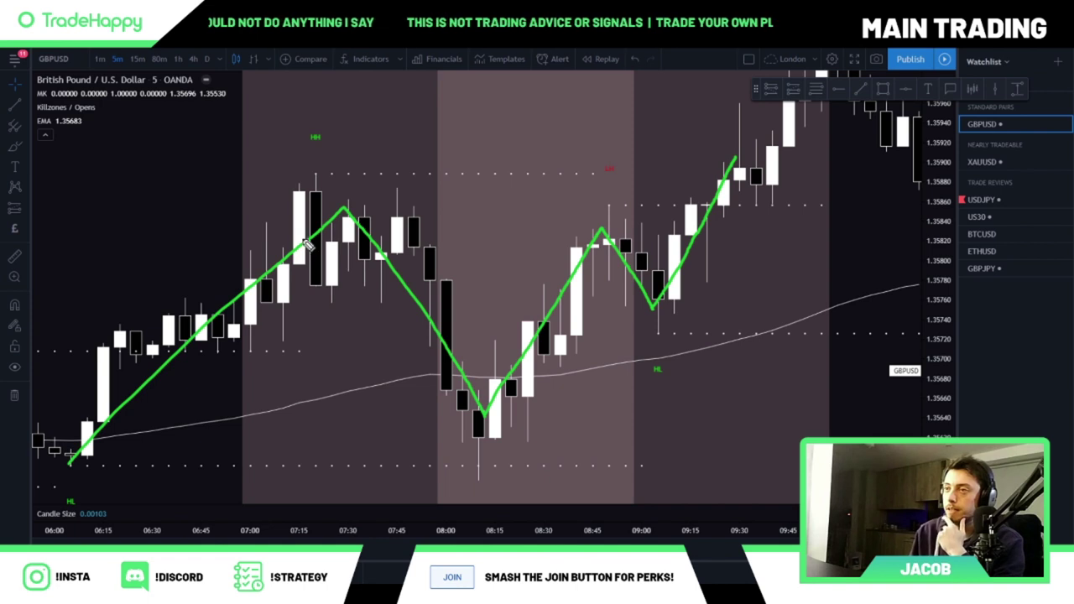
Step: Draw a horizontal trend line from the top of the 07:15 candle body to about 10:00, and remove the zigzag sketch
{"action": "left_click", "coordinate": [860, 89]}
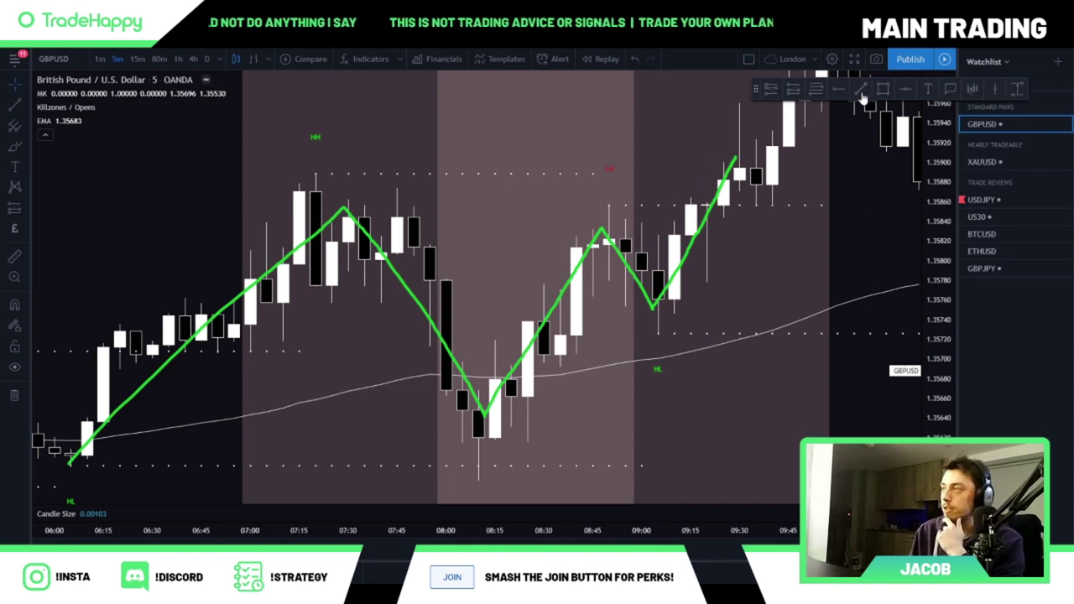
{"action": "left_click_drag", "start_coordinate": [299, 192], "coordinate": [837, 192]}
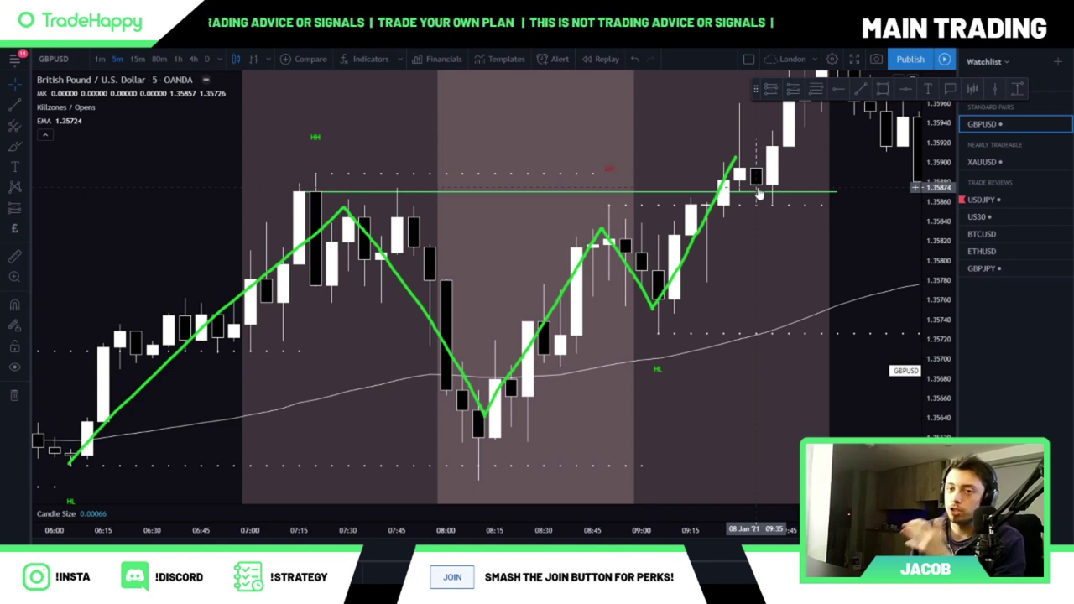
{"action": "left_click_drag", "start_coordinate": [757, 193], "coordinate": [625, 258]}
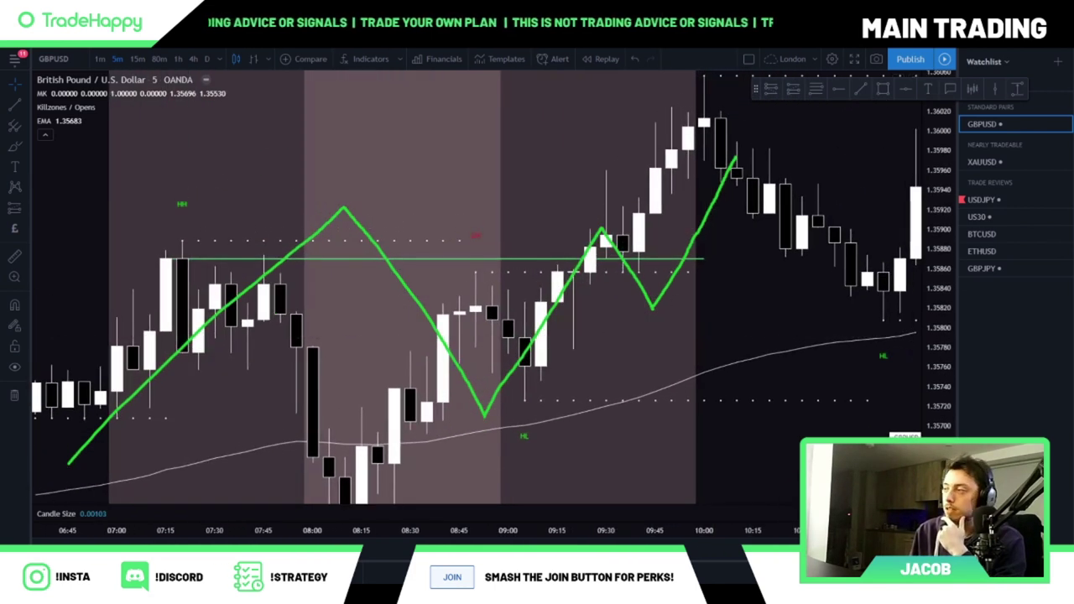
{"action": "key", "text": "ctrl+z"}
Step: Place a long position on the 09:45 candle with entry at 1.35916, and sketch and clear an arrow from the entry back to 07:15
{"action": "mouse_move", "coordinate": [534, 378]}
{"action": "left_mouse_down"}
{"action": "mouse_move", "coordinate": [505, 383]}
{"action": "mouse_move", "coordinate": [507, 366]}
{"action": "left_mouse_up"}
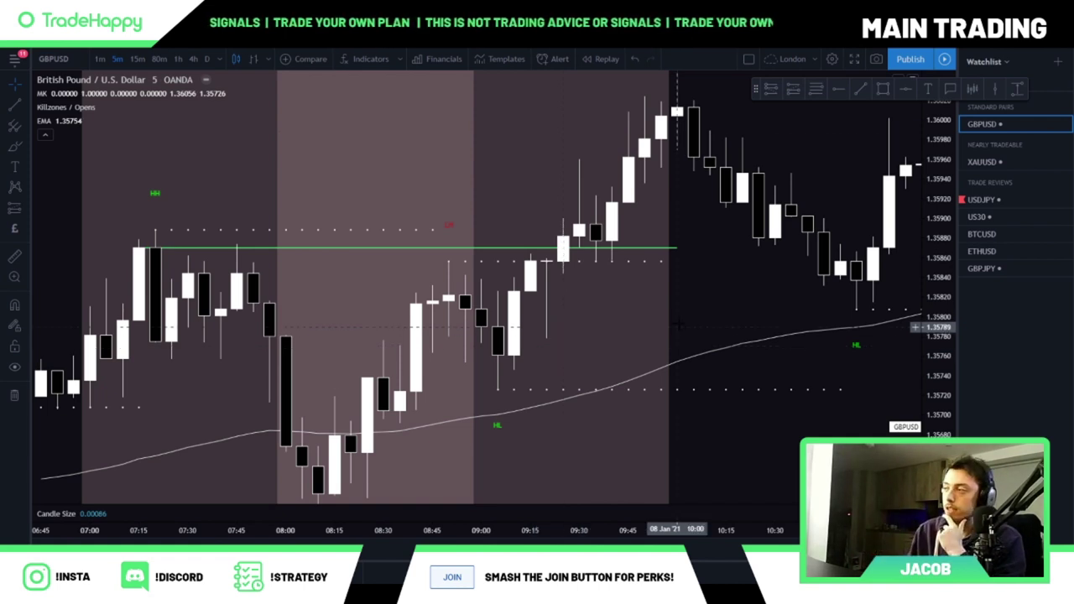
{"action": "left_click", "coordinate": [793, 91]}
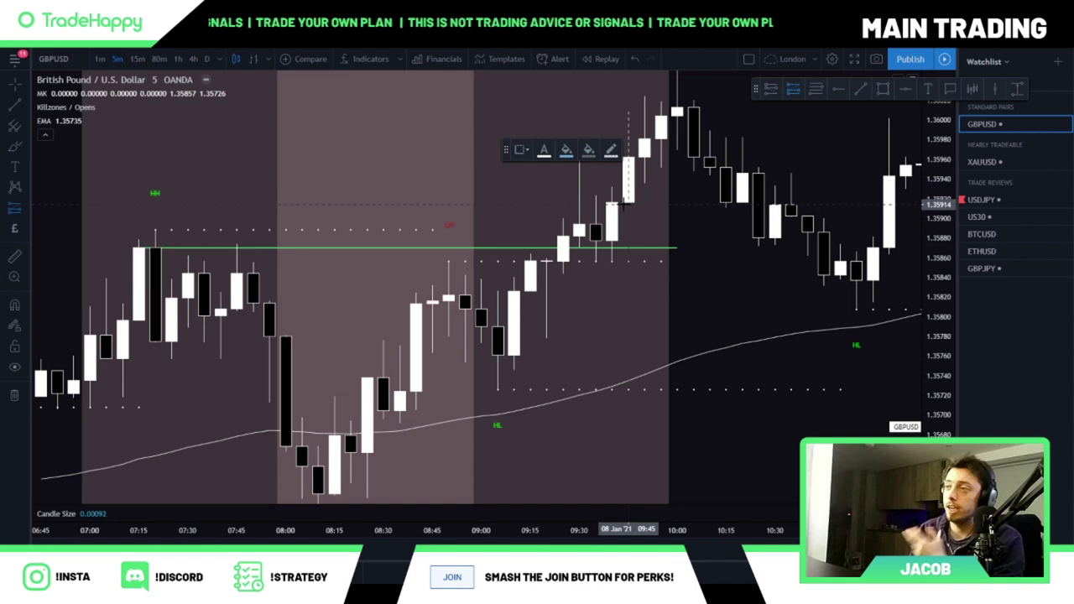
{"action": "left_click", "coordinate": [628, 203]}
{"action": "left_click_drag", "start_coordinate": [612, 231], "coordinate": [576, 270]}
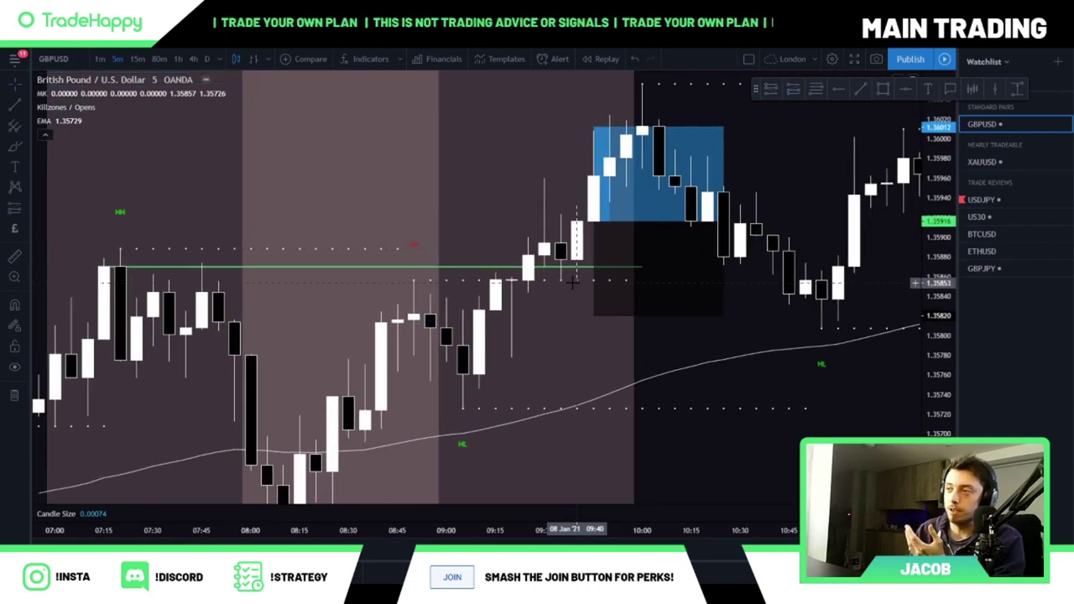
{"action": "mouse_move", "coordinate": [567, 234]}
{"action": "left_mouse_down"}
{"action": "mouse_move", "coordinate": [105, 499]}
{"action": "mouse_move", "coordinate": [175, 510]}
{"action": "left_mouse_up"}
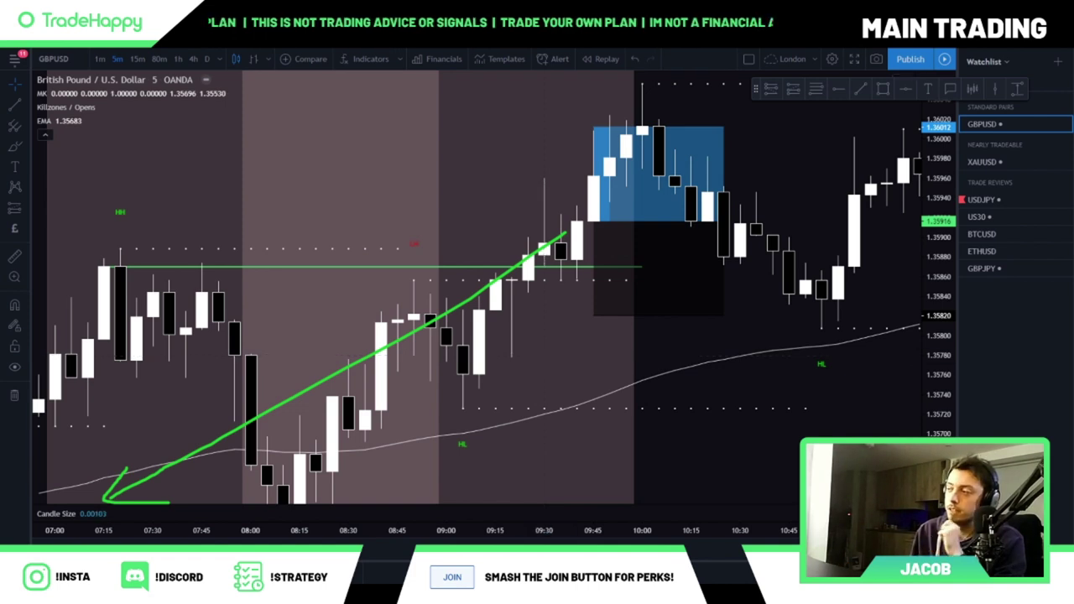
{"action": "key", "text": "Escape"}
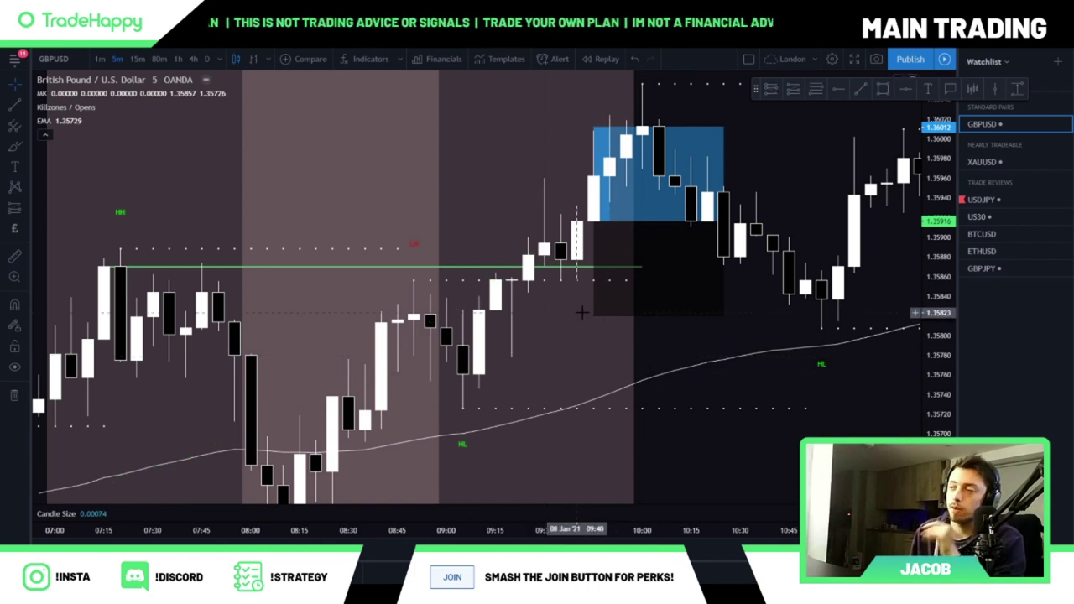
Step: Lower the long position's stop to 1.35776, just above the 70 EMA
{"action": "left_click", "coordinate": [596, 271]}
{"action": "left_click_drag", "start_coordinate": [594, 315], "coordinate": [594, 359]}
{"action": "left_click", "coordinate": [530, 360]}
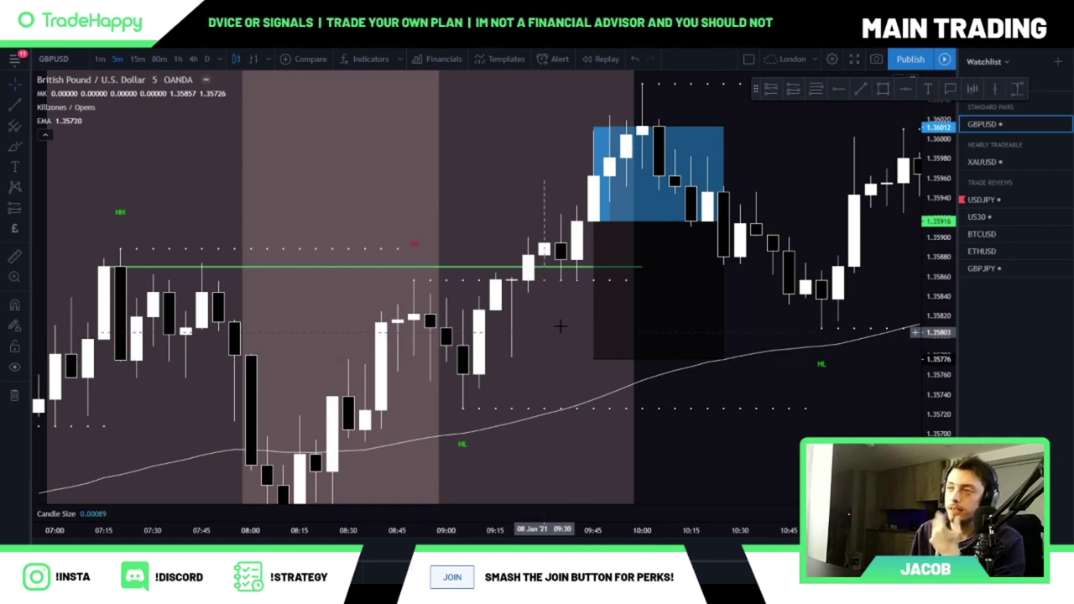
Step: Raise the long position's target to 1.36336 for a risk/reward ratio of 3, and extend the position to 13:30
{"action": "left_click_drag", "start_coordinate": [558, 325], "coordinate": [451, 377]}
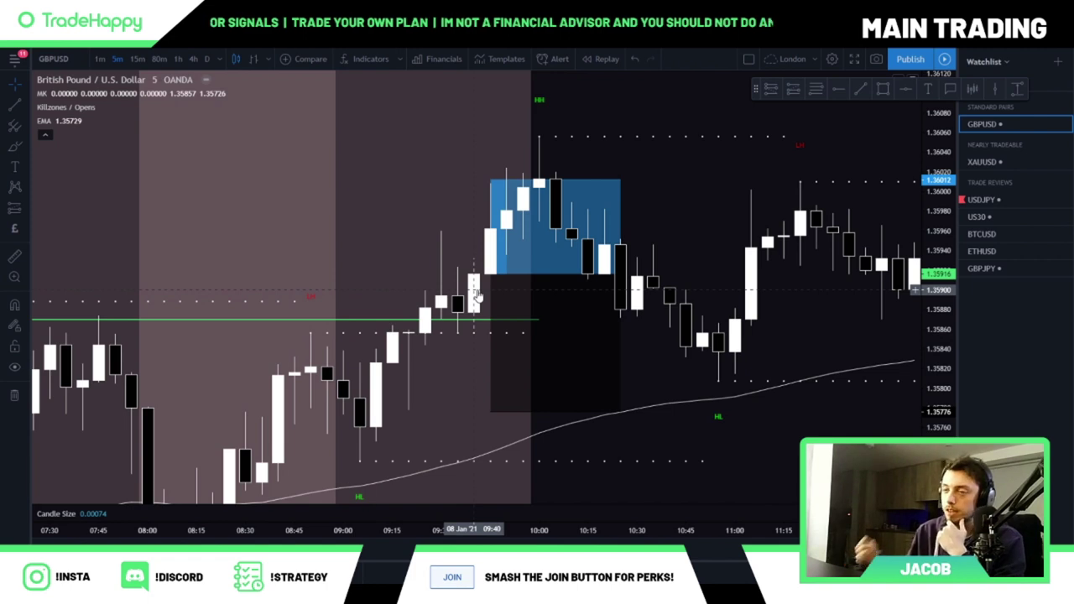
{"action": "left_click_drag", "start_coordinate": [476, 247], "coordinate": [444, 275]}
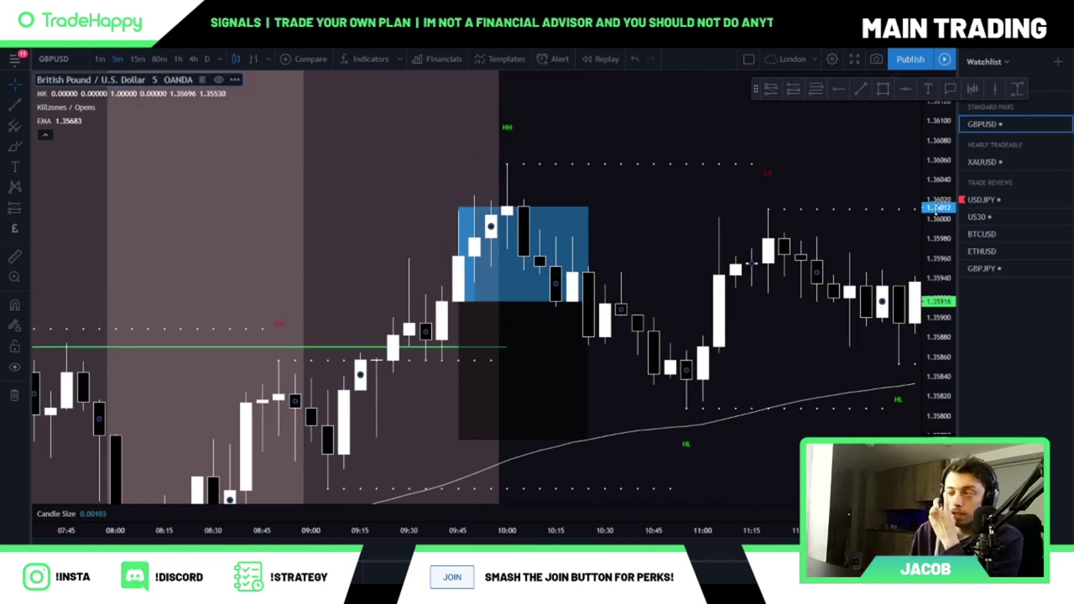
{"action": "left_click_drag", "start_coordinate": [936, 212], "coordinate": [937, 384]}
{"action": "scroll", "coordinate": [818, 384], "scroll_direction": "down", "scroll_amount": 5}
{"action": "left_click_drag", "start_coordinate": [817, 384], "coordinate": [593, 444]}
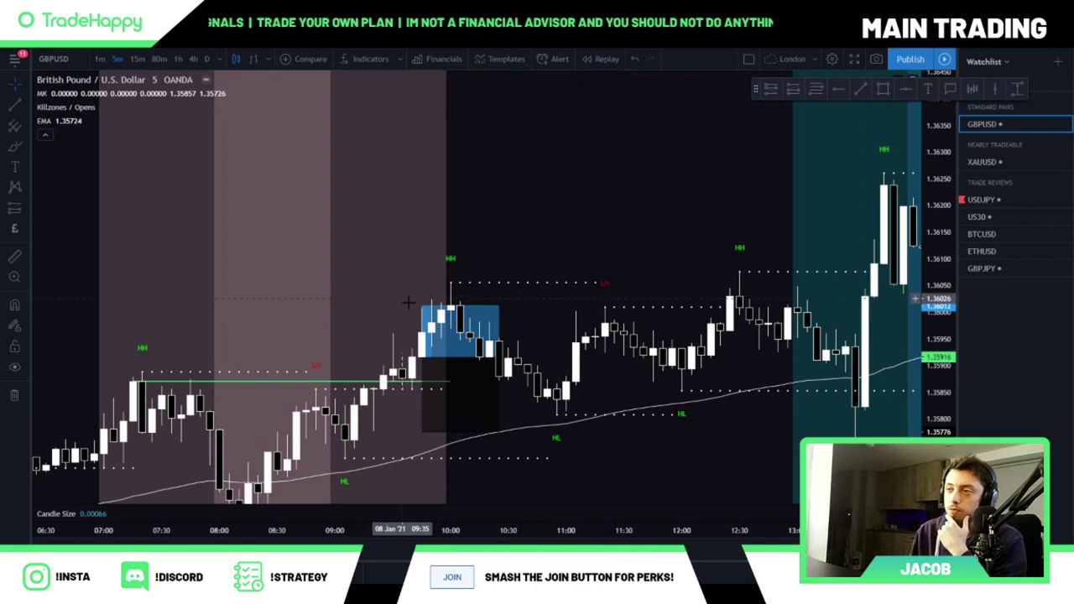
{"action": "left_click_drag", "start_coordinate": [424, 307], "coordinate": [435, 134]}
{"action": "left_click", "coordinate": [391, 194]}
{"action": "left_click_drag", "start_coordinate": [527, 368], "coordinate": [747, 273]}
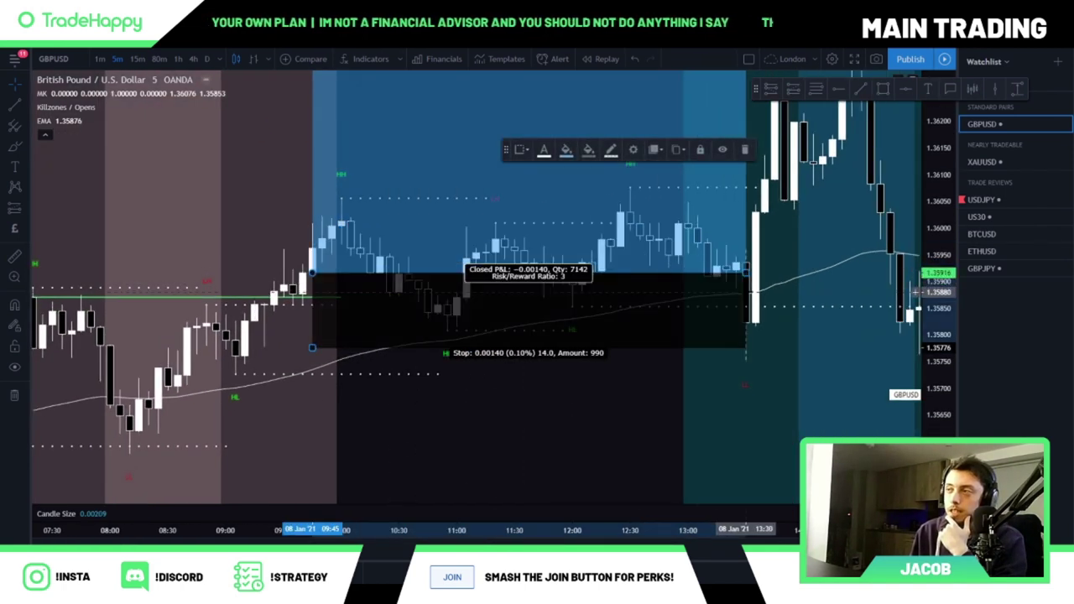
{"action": "left_click", "coordinate": [772, 319]}
{"action": "left_click_drag", "start_coordinate": [772, 319], "coordinate": [762, 398]}
{"action": "left_click_drag", "start_coordinate": [574, 432], "coordinate": [401, 455]}
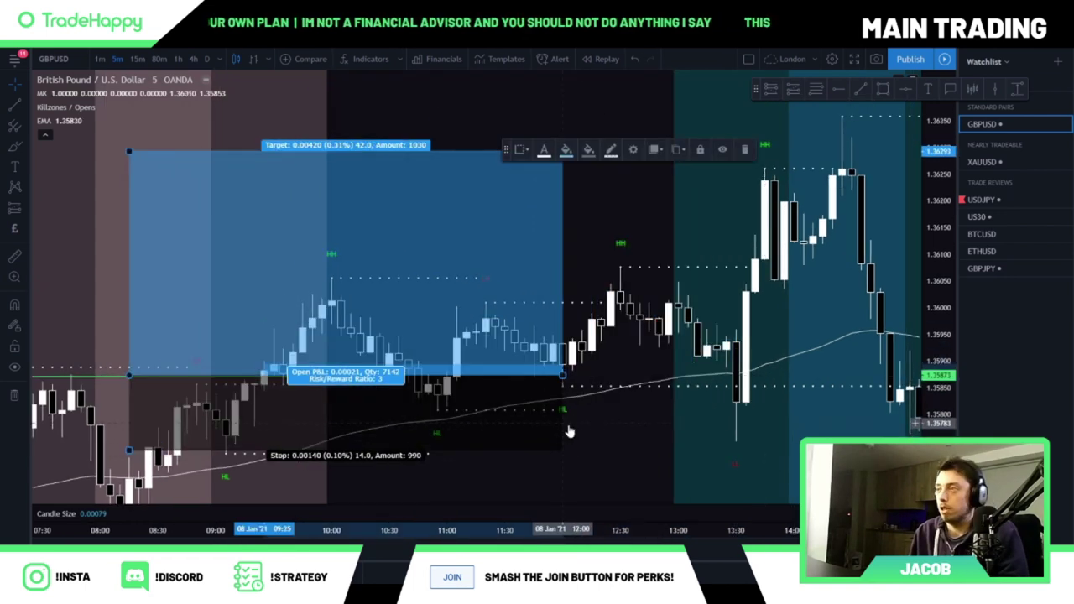
{"action": "key", "text": "ctrl+z"}
Step: Examine how price moves around the long position's entry, stop and target from the London session through the New York session
{"action": "left_click_drag", "start_coordinate": [623, 461], "coordinate": [686, 403]}
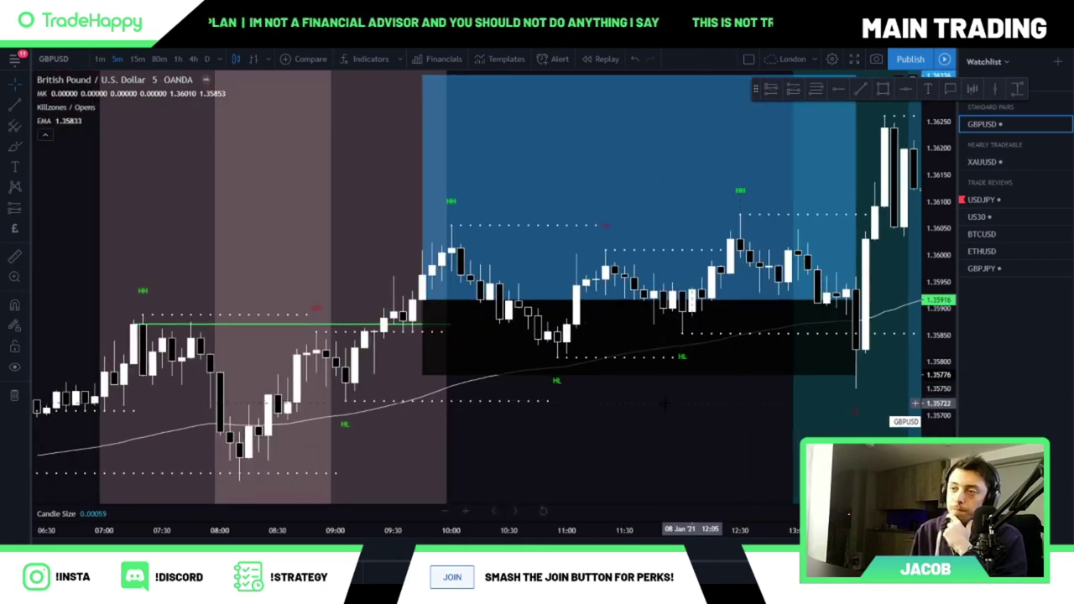
{"action": "scroll", "coordinate": [430, 325], "scroll_direction": "left", "scroll_amount": 3}
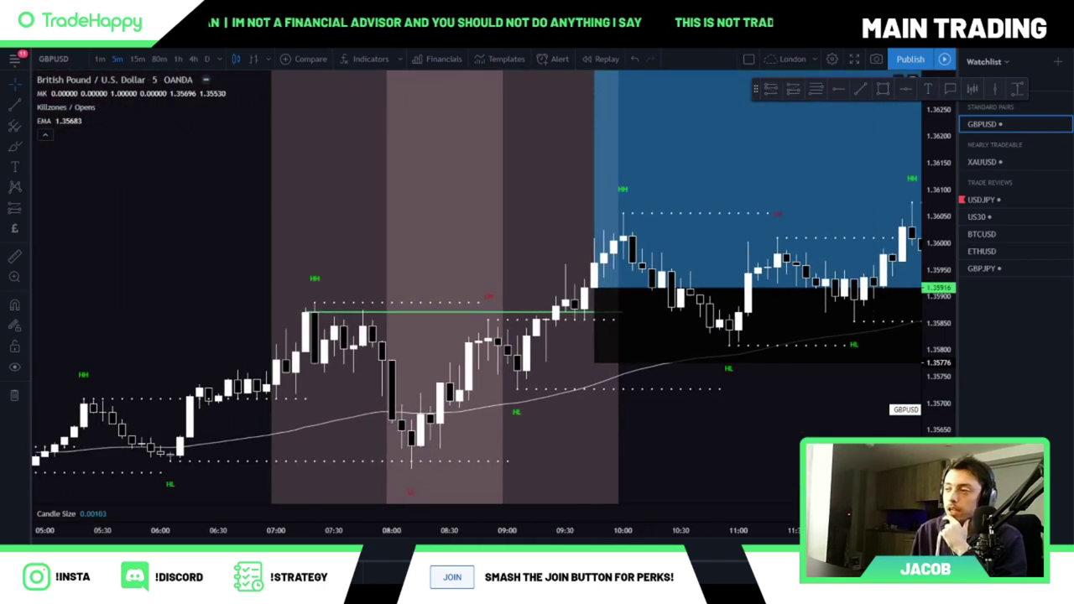
{"action": "left_click_drag", "start_coordinate": [690, 441], "coordinate": [374, 324]}
{"action": "scroll", "coordinate": [685, 352], "scroll_direction": "down", "scroll_amount": 4}
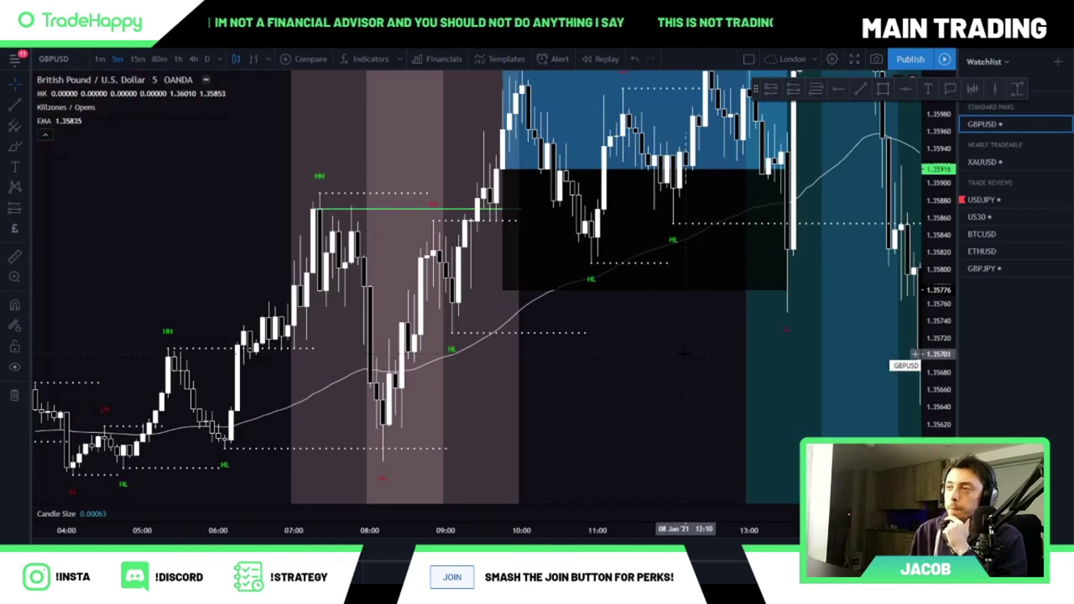
{"action": "left_click_drag", "start_coordinate": [725, 355], "coordinate": [665, 382]}
{"action": "left_click_drag", "start_coordinate": [939, 275], "coordinate": [938, 360]}
{"action": "scroll", "coordinate": [588, 411], "scroll_direction": "down", "scroll_amount": 3}
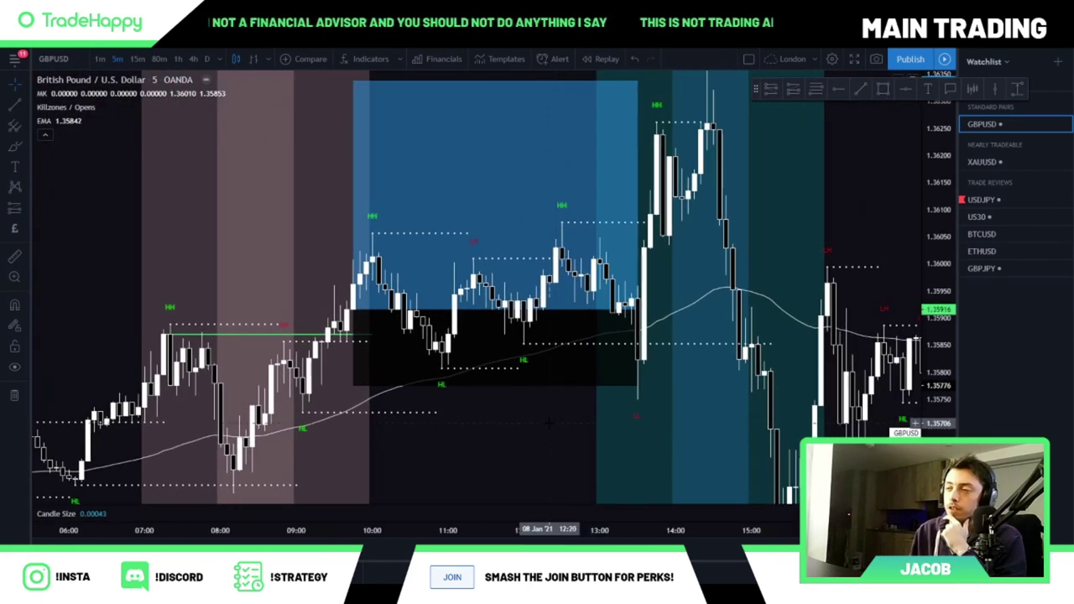
{"action": "mouse_move", "coordinate": [521, 420]}
{"action": "left_mouse_down"}
{"action": "mouse_move", "coordinate": [472, 400]}
{"action": "mouse_move", "coordinate": [511, 415]}
{"action": "left_mouse_up"}
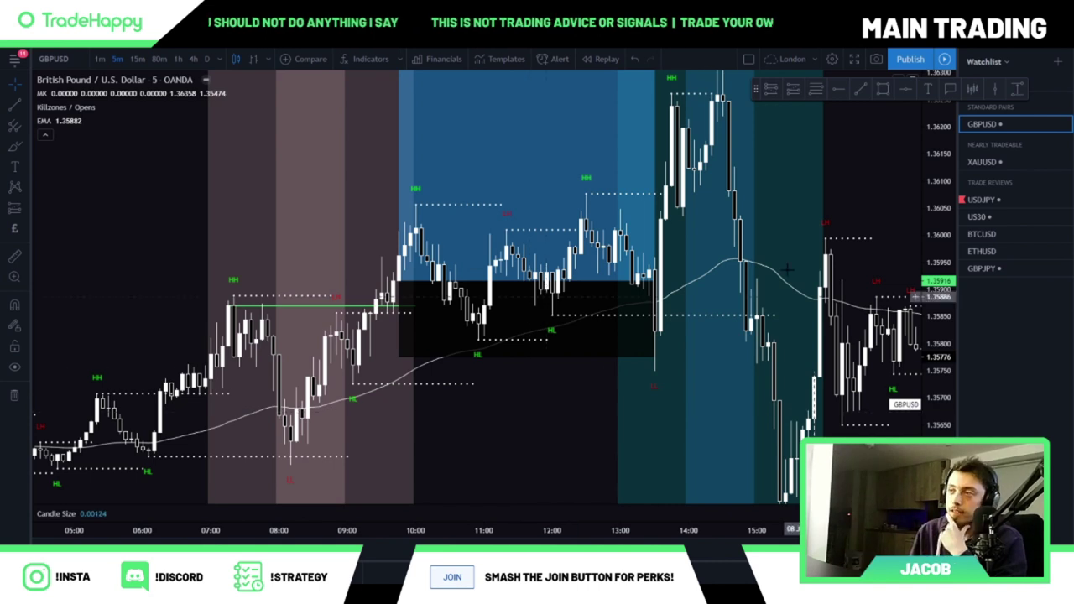
{"action": "scroll", "coordinate": [647, 368], "scroll_direction": "right", "scroll_amount": 5}
{"action": "left_click_drag", "start_coordinate": [632, 369], "coordinate": [615, 400]}
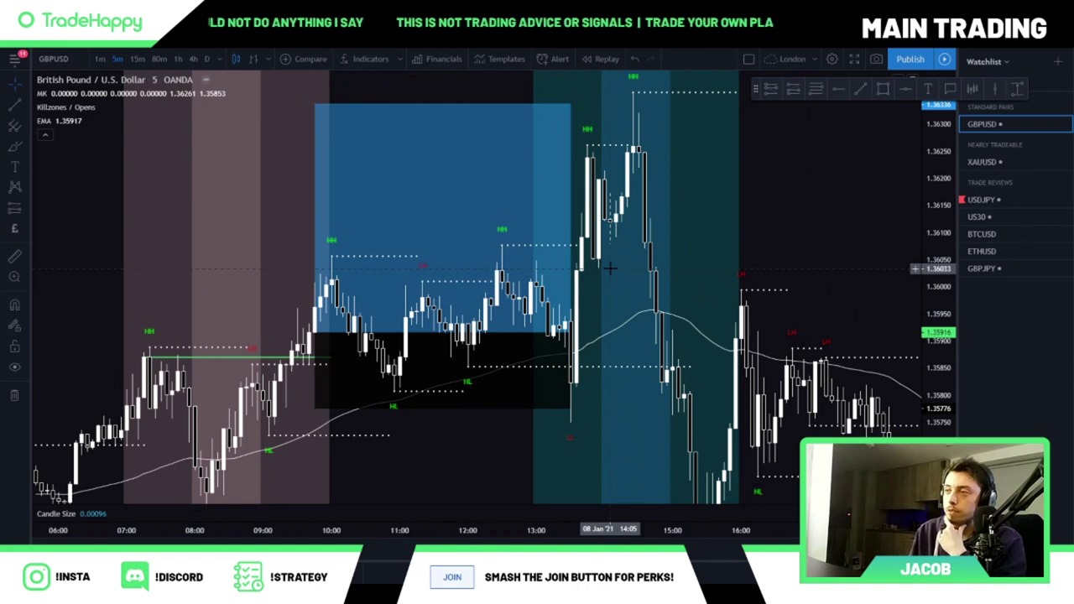
Step: Examine the 7 January London session for a break and retest below the 70 EMA
{"action": "left_click_drag", "start_coordinate": [615, 323], "coordinate": [555, 323]}
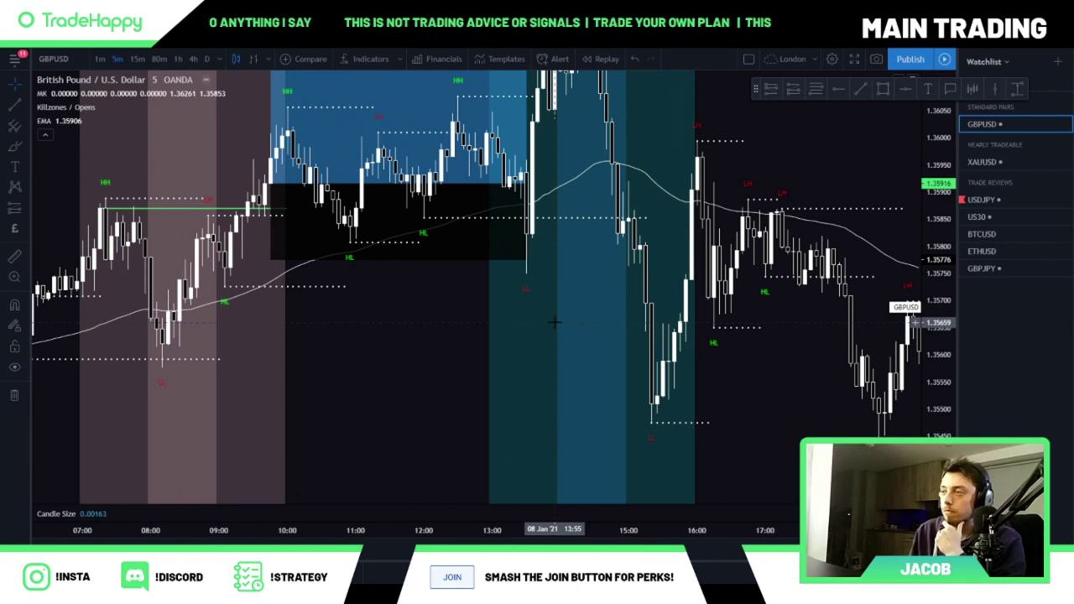
{"action": "scroll", "coordinate": [553, 321], "scroll_direction": "left", "scroll_amount": 4}
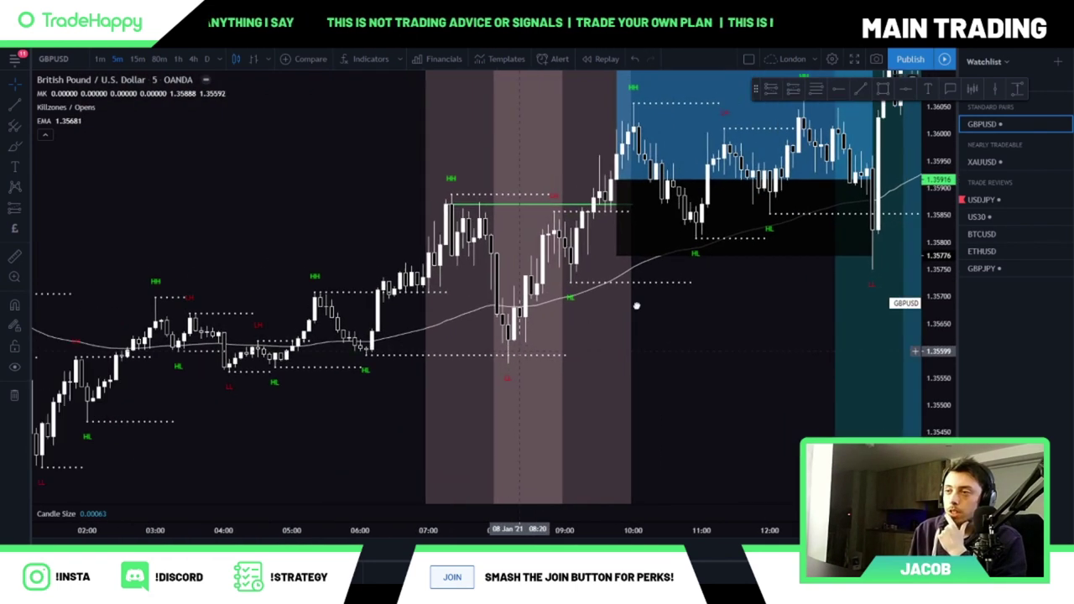
{"action": "scroll", "coordinate": [636, 306], "scroll_direction": "left", "scroll_amount": 6}
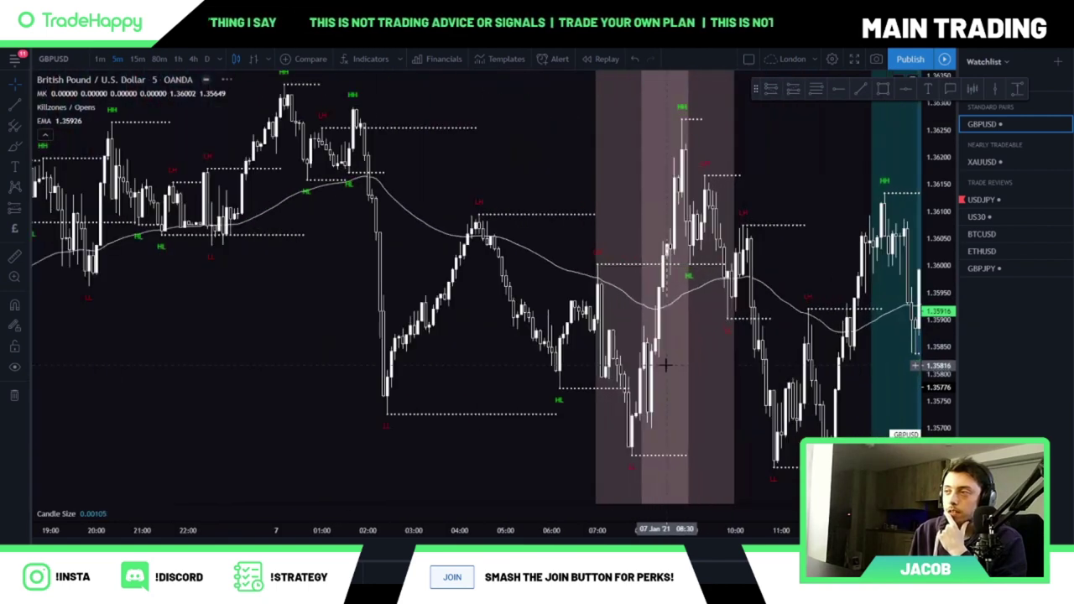
{"action": "scroll", "coordinate": [665, 366], "scroll_direction": "up", "scroll_amount": 3}
{"action": "left_click_drag", "start_coordinate": [665, 365], "coordinate": [475, 298]}
{"action": "scroll", "coordinate": [465, 301], "scroll_direction": "up", "scroll_amount": 1}
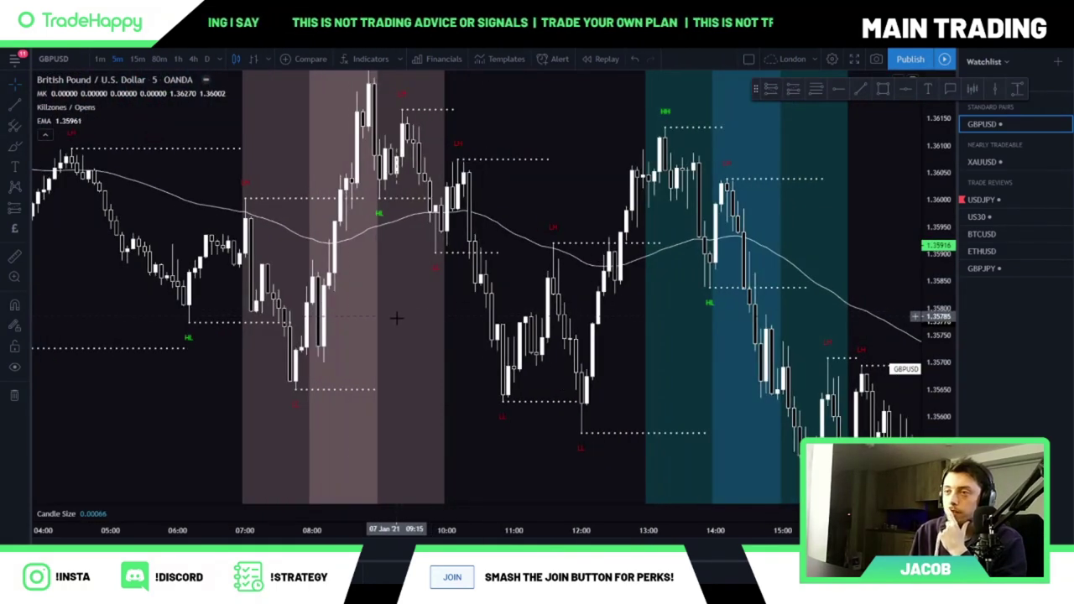
{"action": "left_click_drag", "start_coordinate": [343, 322], "coordinate": [663, 355]}
{"action": "scroll", "coordinate": [483, 411], "scroll_direction": "up", "scroll_amount": 2}
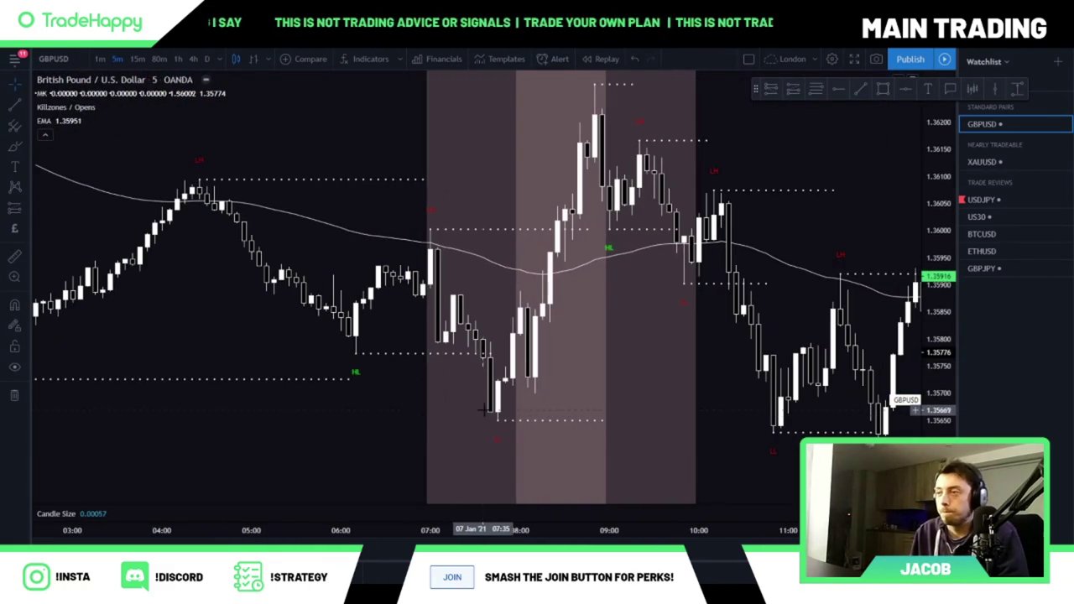
{"action": "left_click_drag", "start_coordinate": [483, 411], "coordinate": [662, 395]}
{"action": "scroll", "coordinate": [762, 379], "scroll_direction": "up", "scroll_amount": 3}
{"action": "left_click_drag", "start_coordinate": [751, 365], "coordinate": [798, 352]}
{"action": "scroll", "coordinate": [705, 341], "scroll_direction": "up", "scroll_amount": 1}
{"action": "scroll", "coordinate": [702, 377], "scroll_direction": "up", "scroll_amount": 2}
{"action": "left_click_drag", "start_coordinate": [942, 252], "coordinate": [941, 304]}
{"action": "left_click_drag", "start_coordinate": [767, 360], "coordinate": [813, 369]}
{"action": "scroll", "coordinate": [752, 349], "scroll_direction": "up", "scroll_amount": 1}
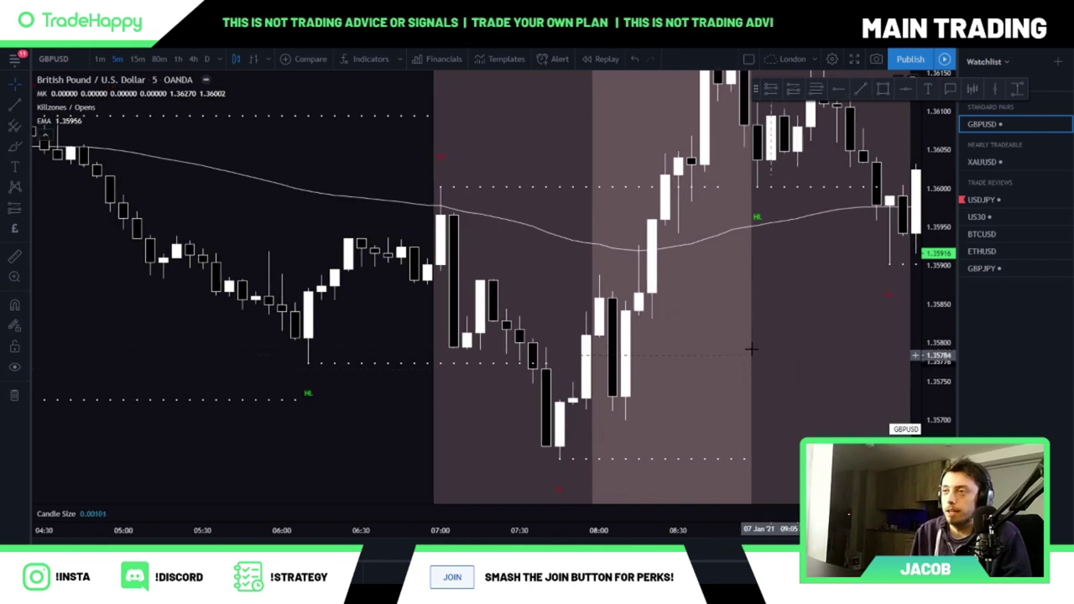
{"action": "left_click_drag", "start_coordinate": [751, 348], "coordinate": [791, 376]}
{"action": "scroll", "coordinate": [783, 377], "scroll_direction": "down", "scroll_amount": 1}
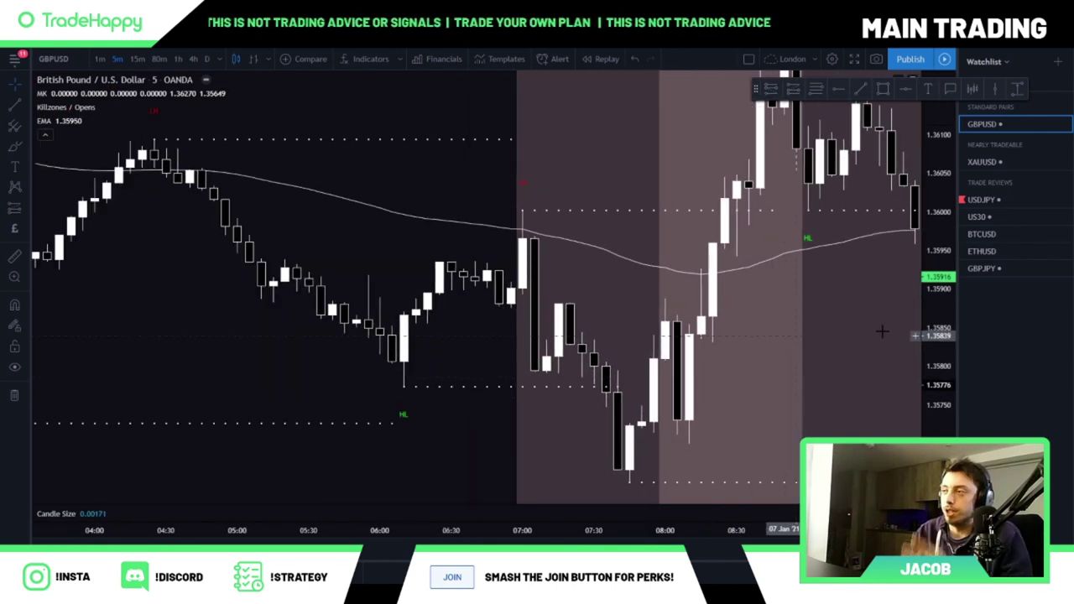
Step: Sketch the swing from 04:45 down to the 06:10 low and up to 07:00, circle its HL label, and mark a horizontal level near 1.3580
{"action": "mouse_move", "coordinate": [202, 178]}
{"action": "left_mouse_down"}
{"action": "mouse_move", "coordinate": [369, 340]}
{"action": "mouse_move", "coordinate": [397, 382]}
{"action": "mouse_move", "coordinate": [527, 244]}
{"action": "left_mouse_up"}
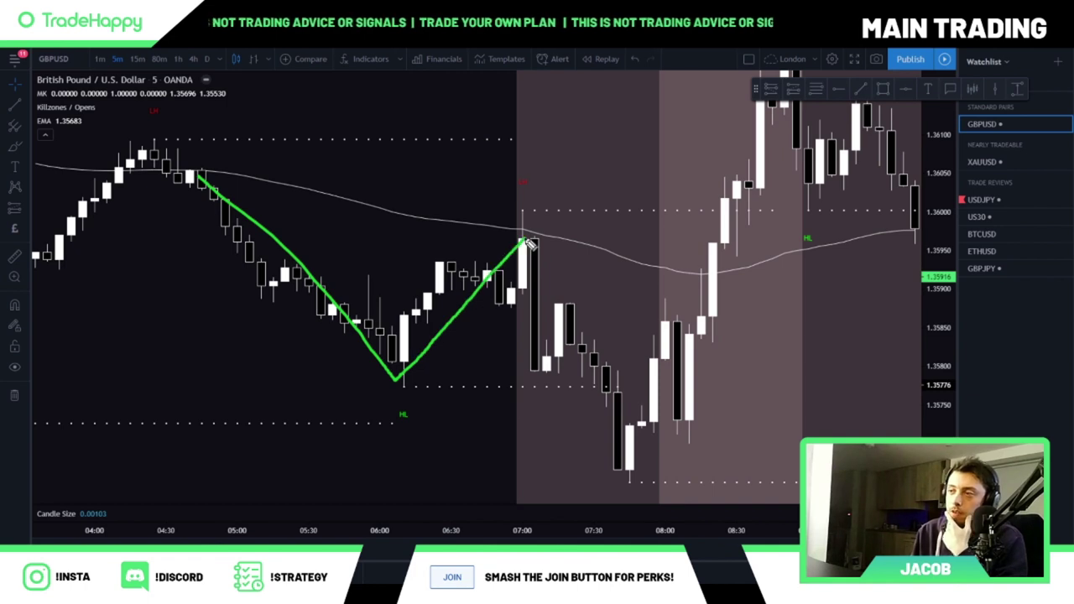
{"action": "mouse_move", "coordinate": [418, 411]}
{"action": "left_mouse_down"}
{"action": "mouse_move", "coordinate": [411, 432]}
{"action": "mouse_move", "coordinate": [421, 408]}
{"action": "mouse_move", "coordinate": [408, 403]}
{"action": "left_mouse_up"}
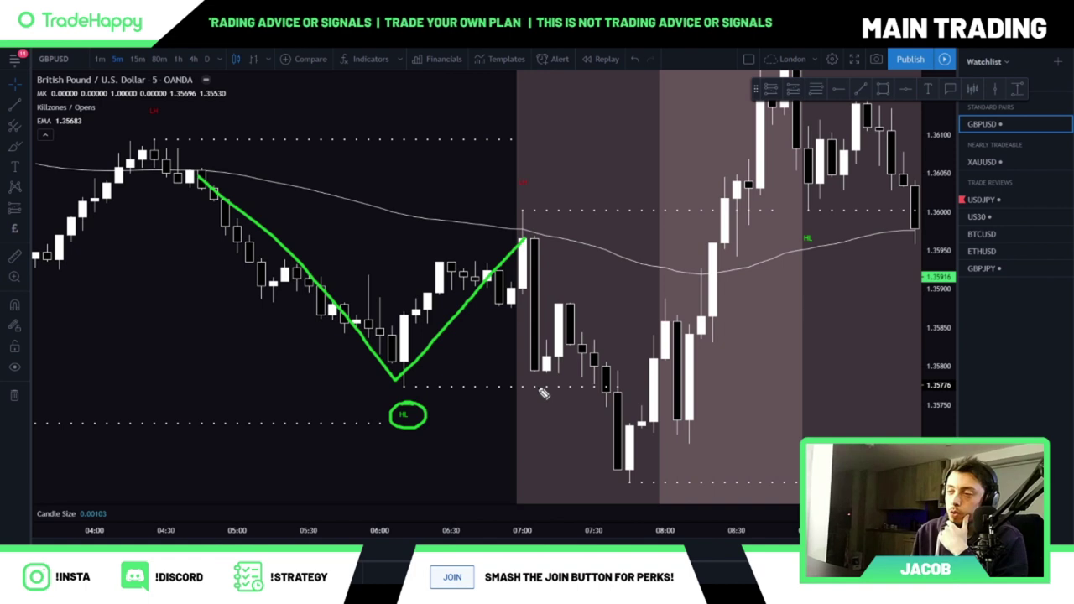
{"action": "mouse_move", "coordinate": [516, 288]}
{"action": "left_mouse_down"}
{"action": "mouse_move", "coordinate": [486, 294]}
{"action": "mouse_move", "coordinate": [512, 322]}
{"action": "mouse_move", "coordinate": [521, 295]}
{"action": "left_mouse_up"}
{"action": "left_click_drag", "start_coordinate": [399, 378], "coordinate": [466, 334]}
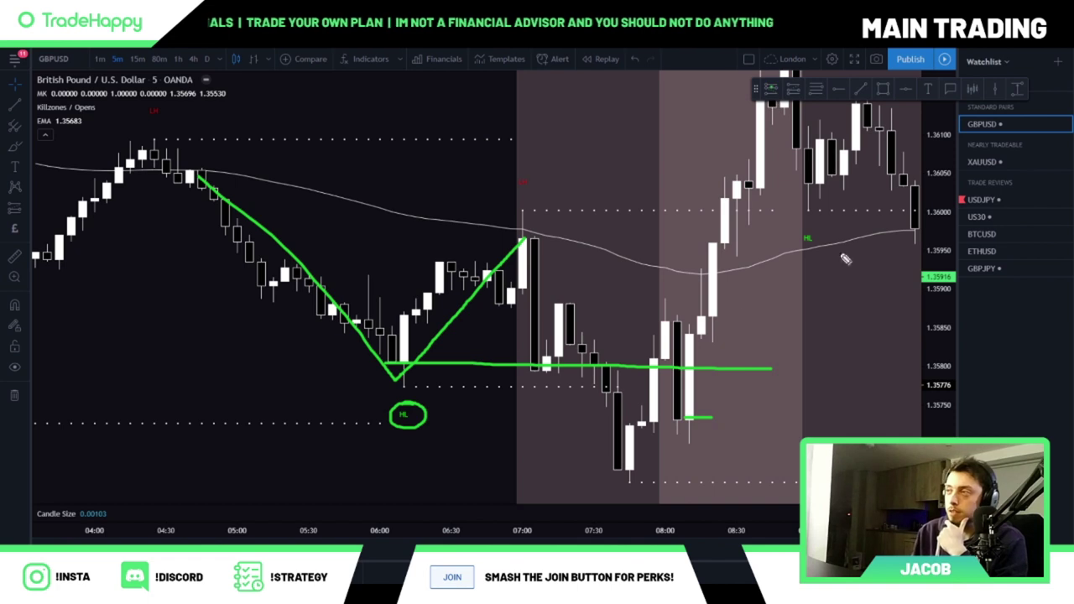
{"action": "key", "text": "Escape"}
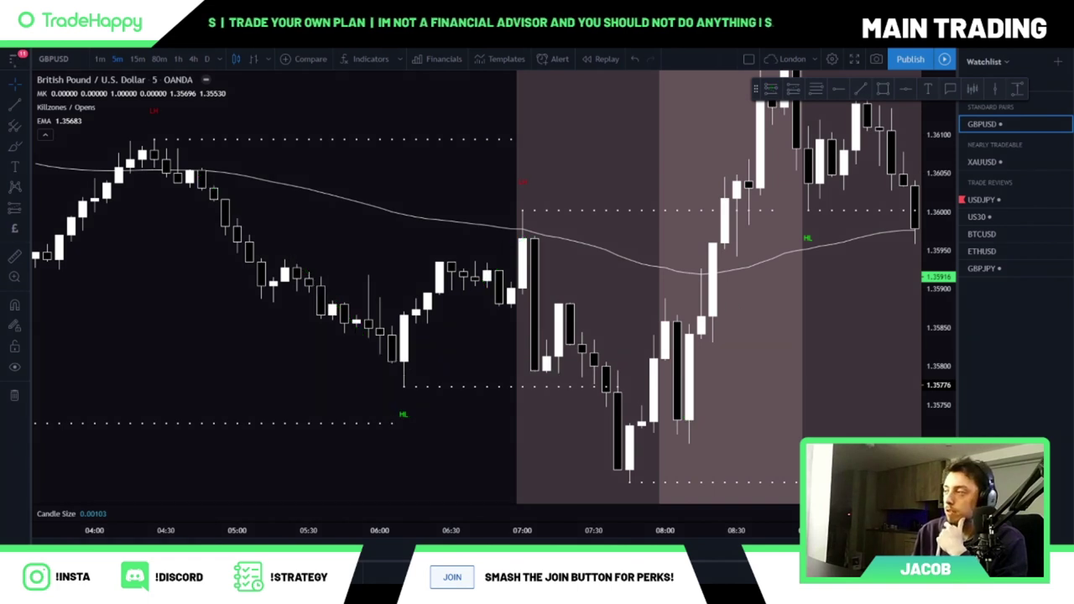
{"action": "key", "text": "ctrl+z"}
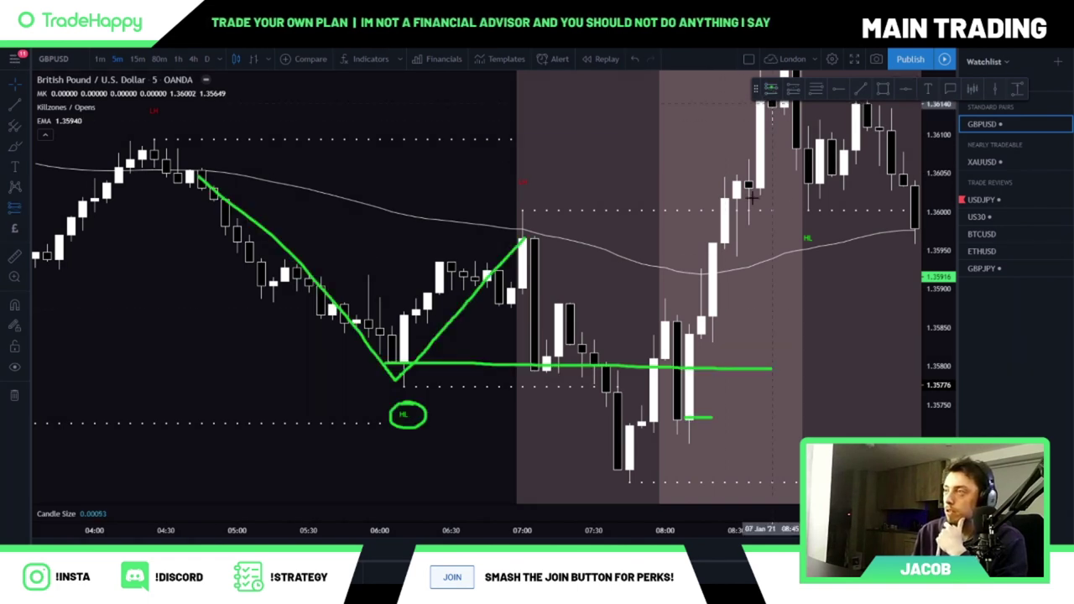
Step: Place a short position on the 08:10 candle with entry at 1.35730 and raise its stop to 1.36029, above the EMA
{"action": "left_click", "coordinate": [689, 420]}
{"action": "left_click", "coordinate": [689, 418]}
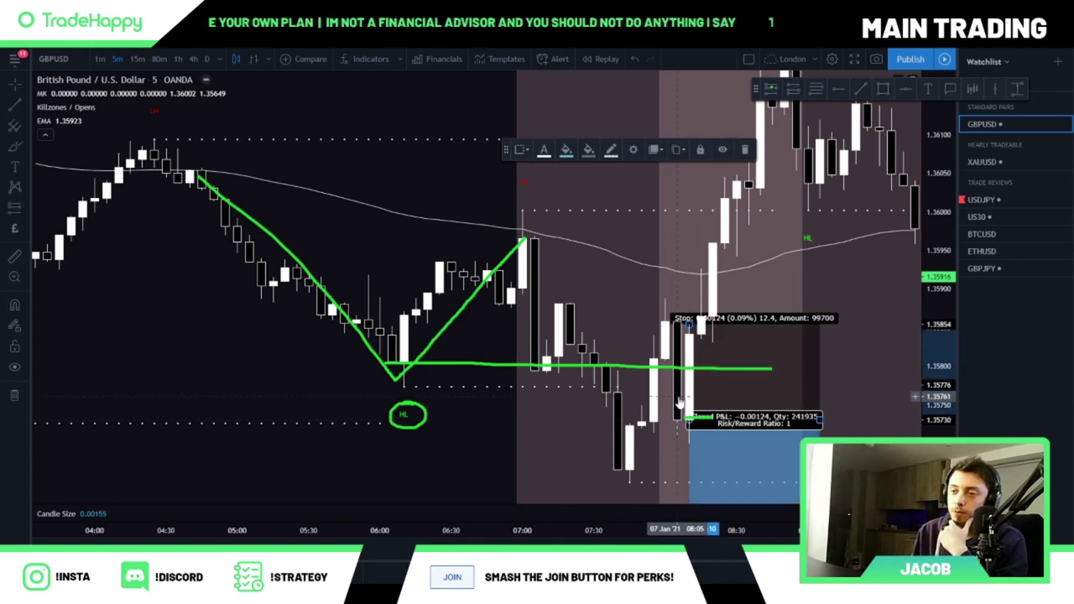
{"action": "left_click_drag", "start_coordinate": [680, 403], "coordinate": [513, 334]}
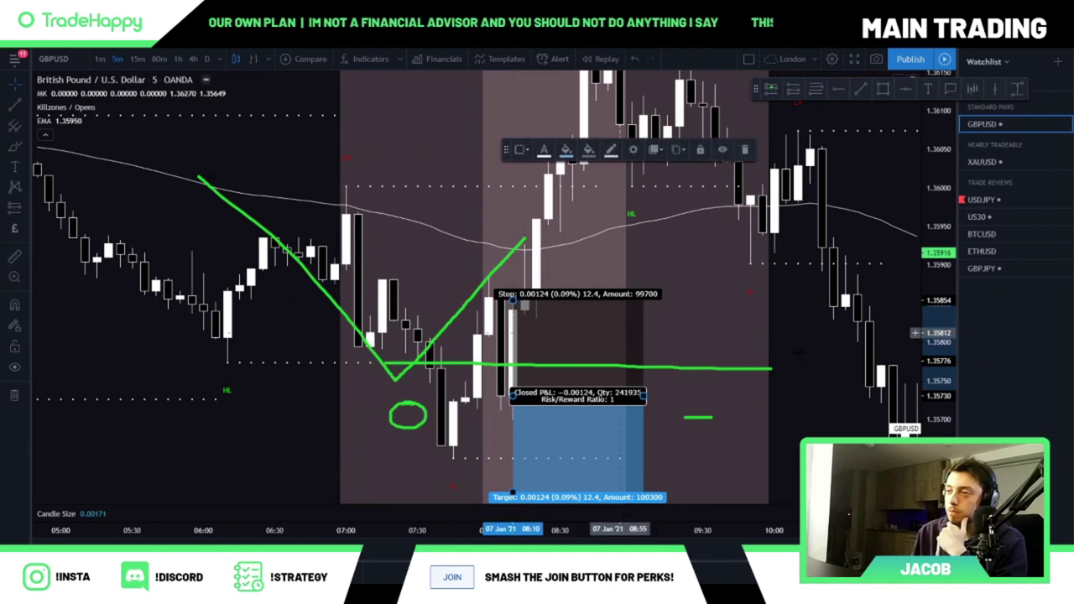
{"action": "mouse_move", "coordinate": [513, 300]}
{"action": "left_mouse_down"}
{"action": "mouse_move", "coordinate": [513, 172]}
{"action": "mouse_move", "coordinate": [522, 165]}
{"action": "left_mouse_up"}
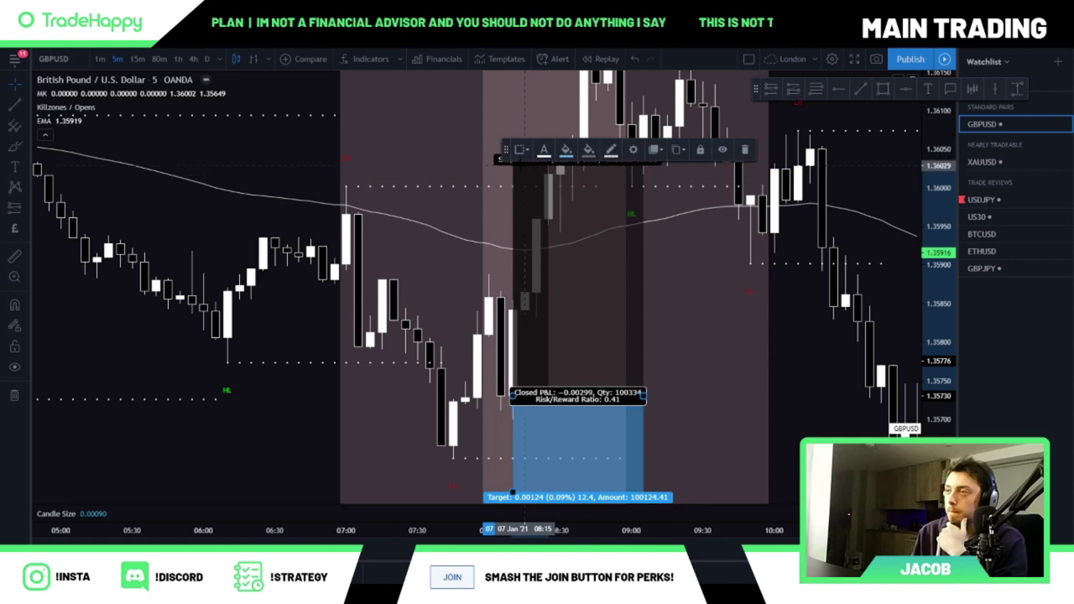
Step: Lower the 08:10 short position's target far below the London session's swing low
{"action": "left_click_drag", "start_coordinate": [936, 262], "coordinate": [936, 378]}
{"action": "scroll", "coordinate": [915, 353], "scroll_direction": "down", "scroll_amount": 3}
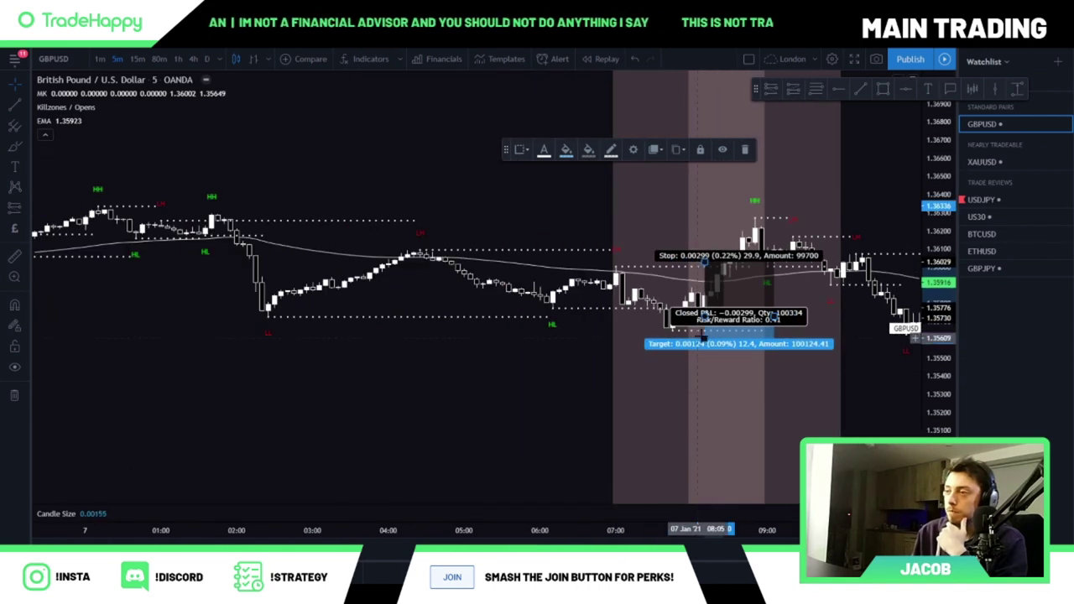
{"action": "left_click_drag", "start_coordinate": [704, 350], "coordinate": [681, 480]}
{"action": "left_click_drag", "start_coordinate": [628, 394], "coordinate": [571, 417]}
{"action": "scroll", "coordinate": [545, 418], "scroll_direction": "up", "scroll_amount": 3}
{"action": "left_click_drag", "start_coordinate": [772, 420], "coordinate": [780, 385]}
{"action": "scroll", "coordinate": [506, 450], "scroll_direction": "up", "scroll_amount": 3}
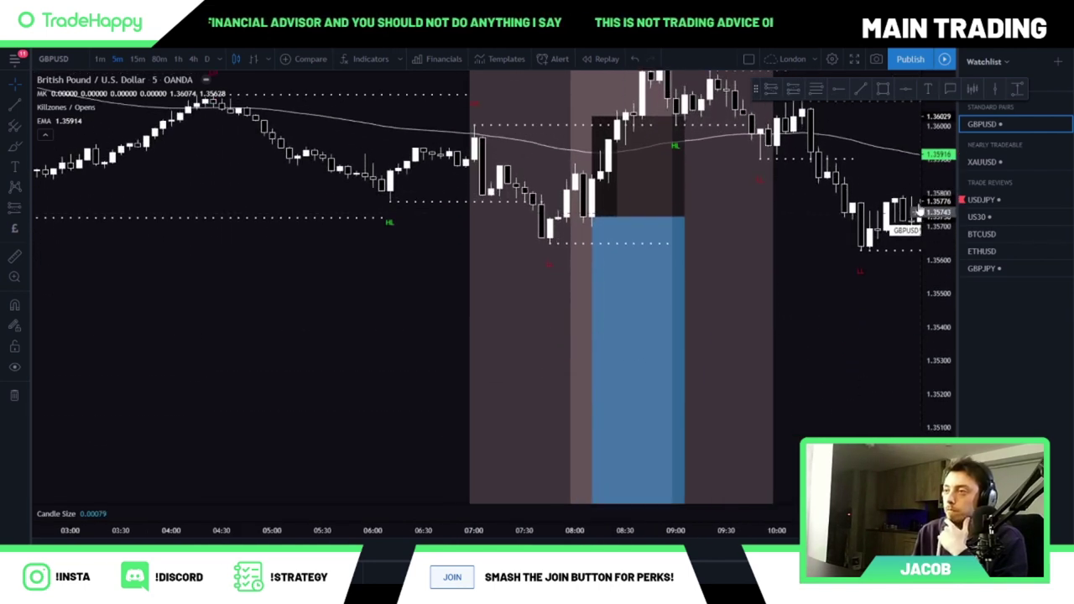
Step: Examine the price structure between the overnight drop, the 06:10 low and the 08:10 short entry on 7 January
{"action": "mouse_move", "coordinate": [521, 432]}
{"action": "left_mouse_down"}
{"action": "mouse_move", "coordinate": [486, 381]}
{"action": "mouse_move", "coordinate": [635, 446]}
{"action": "mouse_move", "coordinate": [525, 408]}
{"action": "left_mouse_up"}
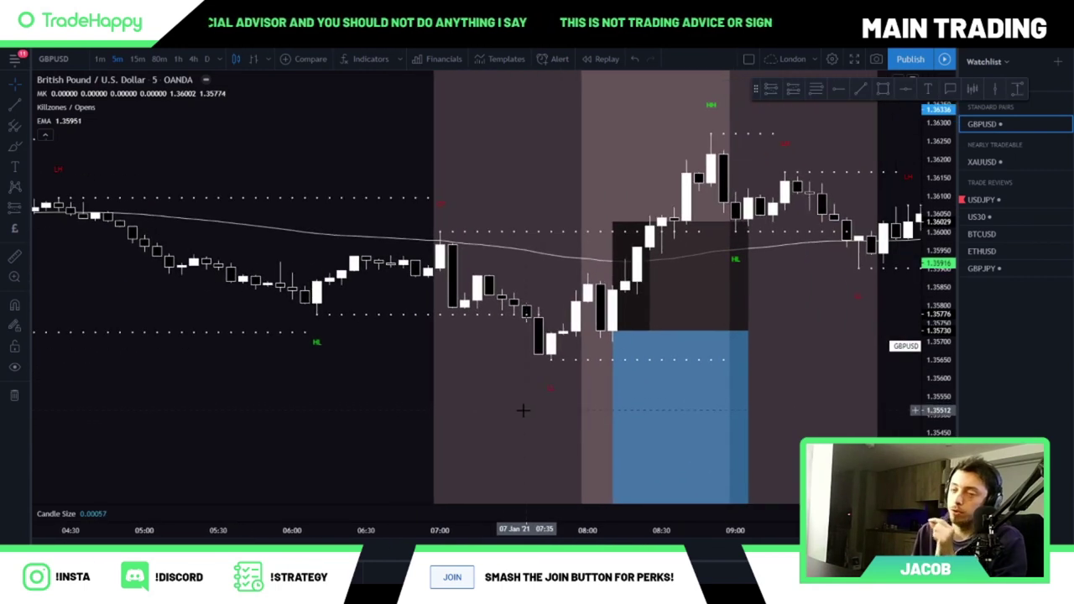
{"action": "scroll", "coordinate": [515, 428], "scroll_direction": "down", "scroll_amount": 4}
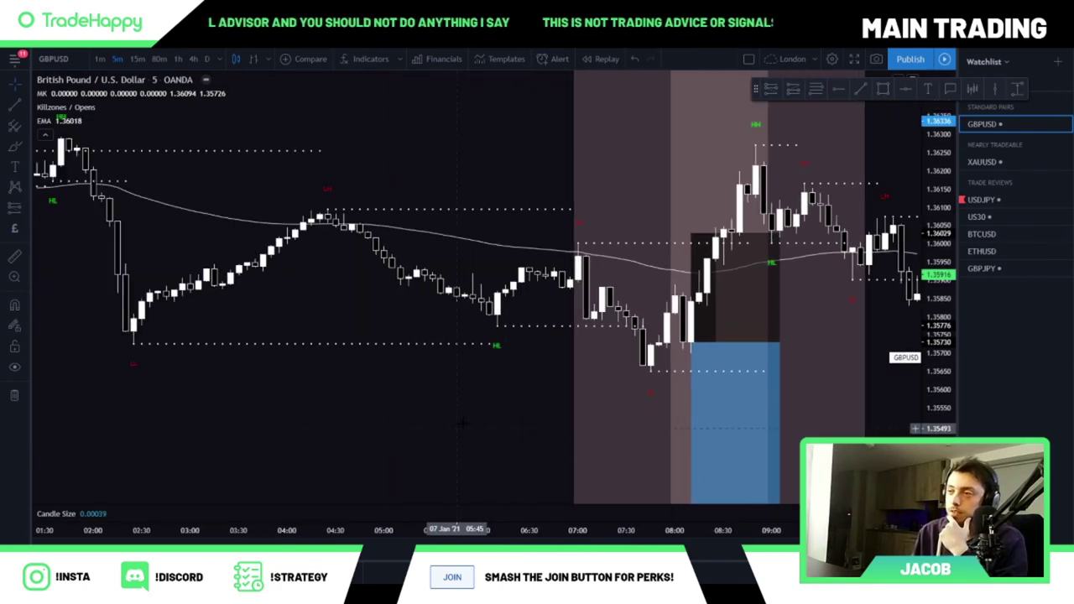
{"action": "left_click_drag", "start_coordinate": [466, 425], "coordinate": [408, 432]}
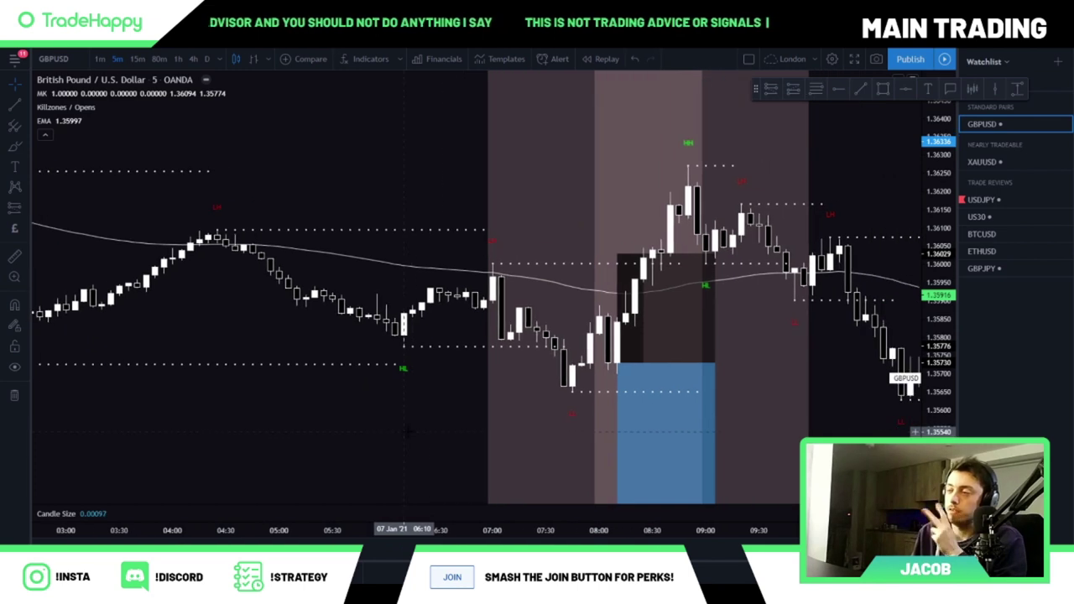
{"action": "left_click_drag", "start_coordinate": [475, 433], "coordinate": [432, 386]}
{"action": "left_click_drag", "start_coordinate": [941, 413], "coordinate": [939, 328]}
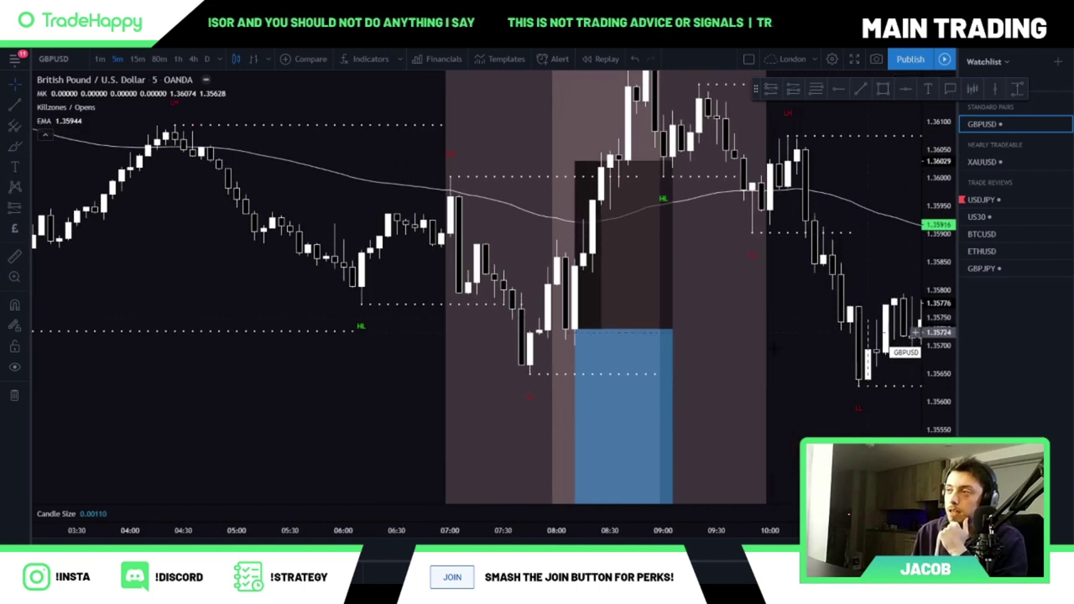
{"action": "left_click_drag", "start_coordinate": [718, 361], "coordinate": [843, 394]}
{"action": "scroll", "coordinate": [599, 414], "scroll_direction": "up", "scroll_amount": 3}
{"action": "left_click_drag", "start_coordinate": [513, 416], "coordinate": [520, 453]}
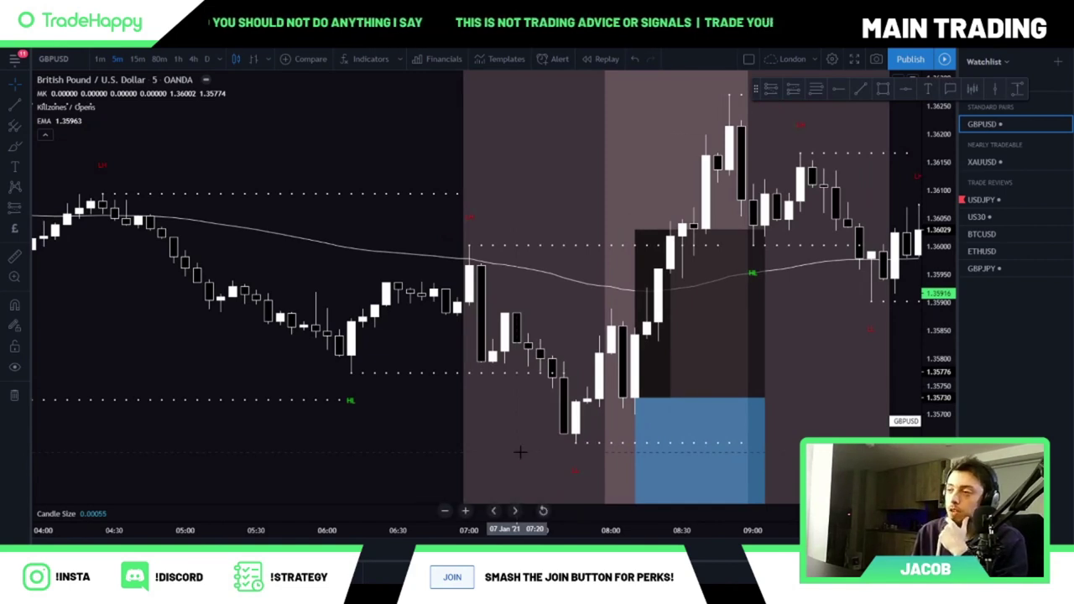
{"action": "left_click_drag", "start_coordinate": [520, 453], "coordinate": [532, 428]}
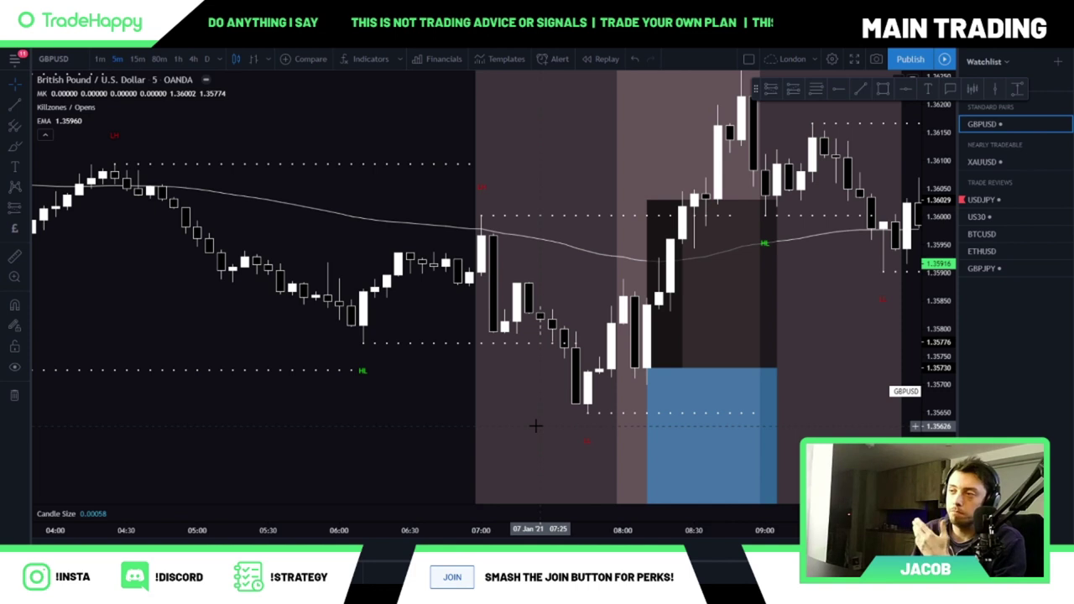
{"action": "scroll", "coordinate": [536, 425], "scroll_direction": "down", "scroll_amount": 5}
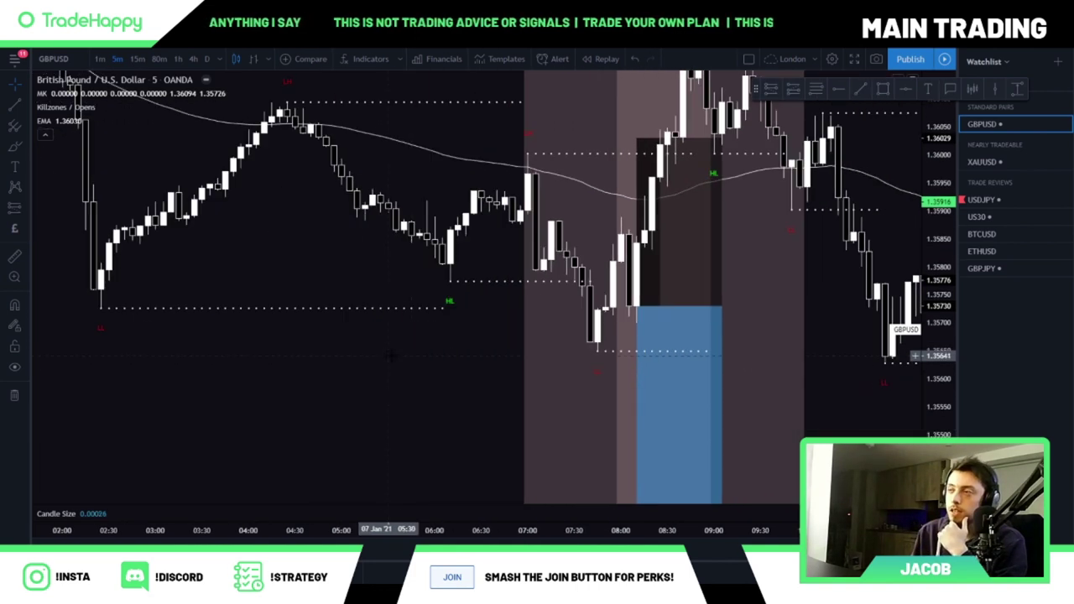
{"action": "left_click_drag", "start_coordinate": [608, 342], "coordinate": [557, 381]}
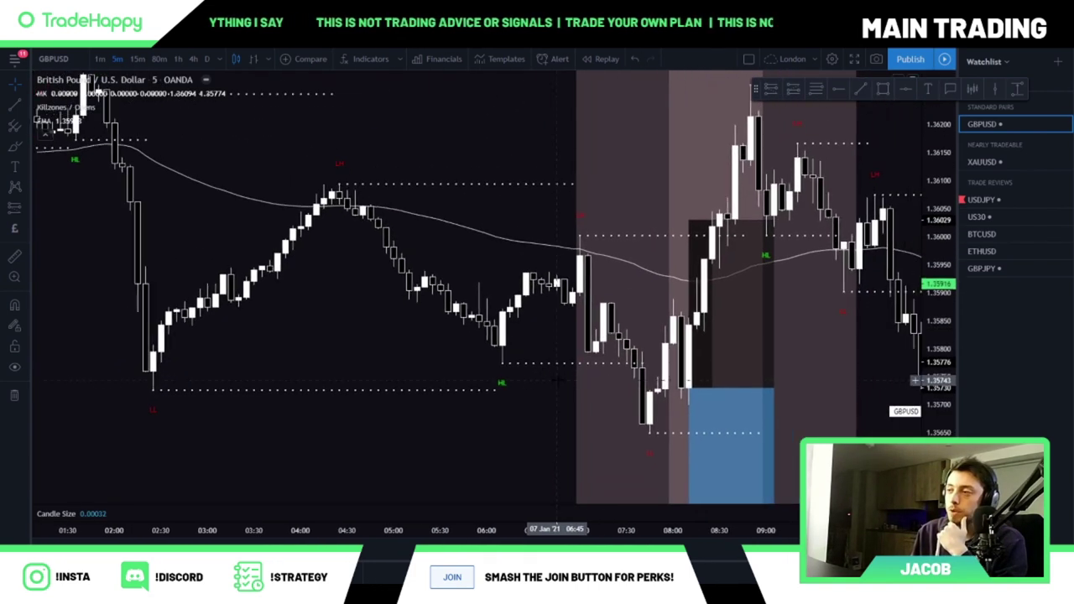
{"action": "left_click_drag", "start_coordinate": [604, 414], "coordinate": [741, 434]}
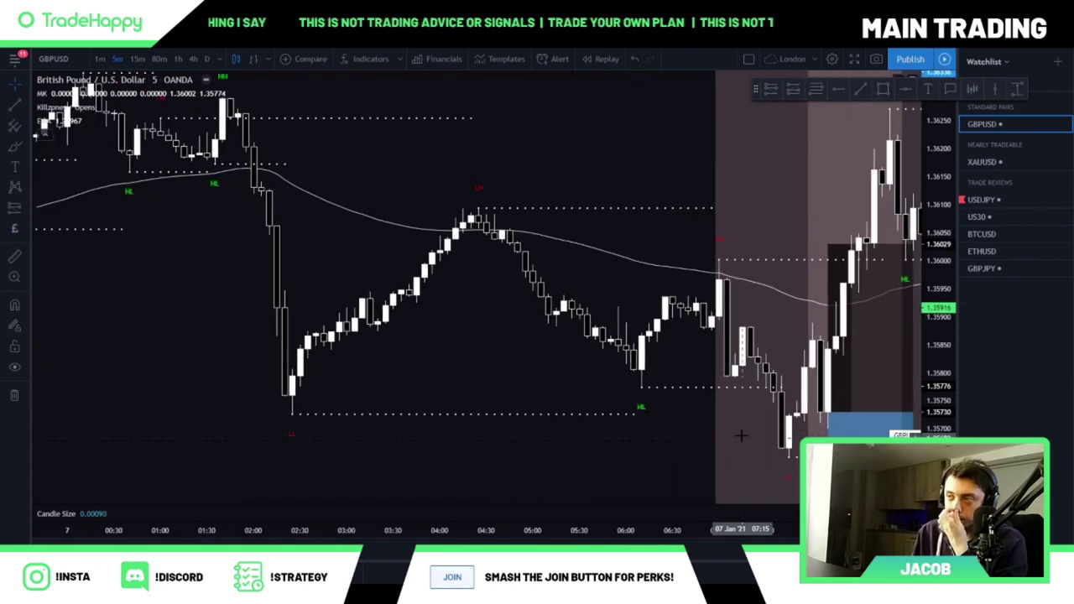
Step: Draw a horizontal trend line at 1.35881 from the 06:50 candle's low to 07:40
{"action": "scroll", "coordinate": [697, 422], "scroll_direction": "up", "scroll_amount": 5}
{"action": "left_click_drag", "start_coordinate": [668, 427], "coordinate": [674, 400]}
{"action": "left_click_drag", "start_coordinate": [940, 403], "coordinate": [918, 208]}
{"action": "scroll", "coordinate": [556, 327], "scroll_direction": "up", "scroll_amount": 5}
{"action": "left_click_drag", "start_coordinate": [419, 336], "coordinate": [603, 303]}
{"action": "scroll", "coordinate": [603, 304], "scroll_direction": "up", "scroll_amount": 1}
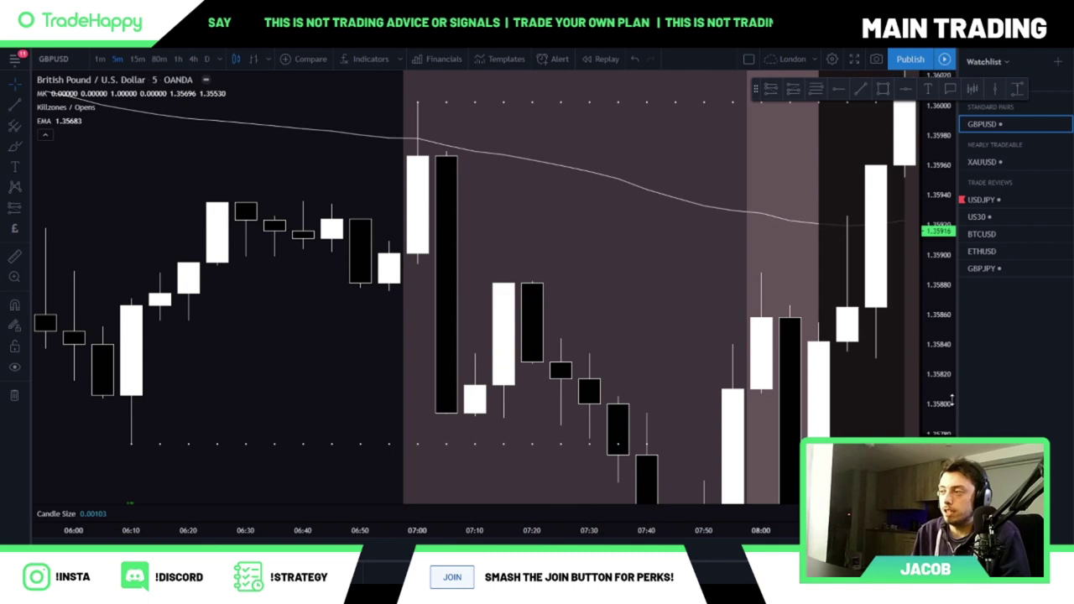
{"action": "left_click_drag", "start_coordinate": [944, 400], "coordinate": [944, 310]}
{"action": "scroll", "coordinate": [748, 309], "scroll_direction": "down", "scroll_amount": 2}
{"action": "left_click_drag", "start_coordinate": [697, 308], "coordinate": [700, 316]}
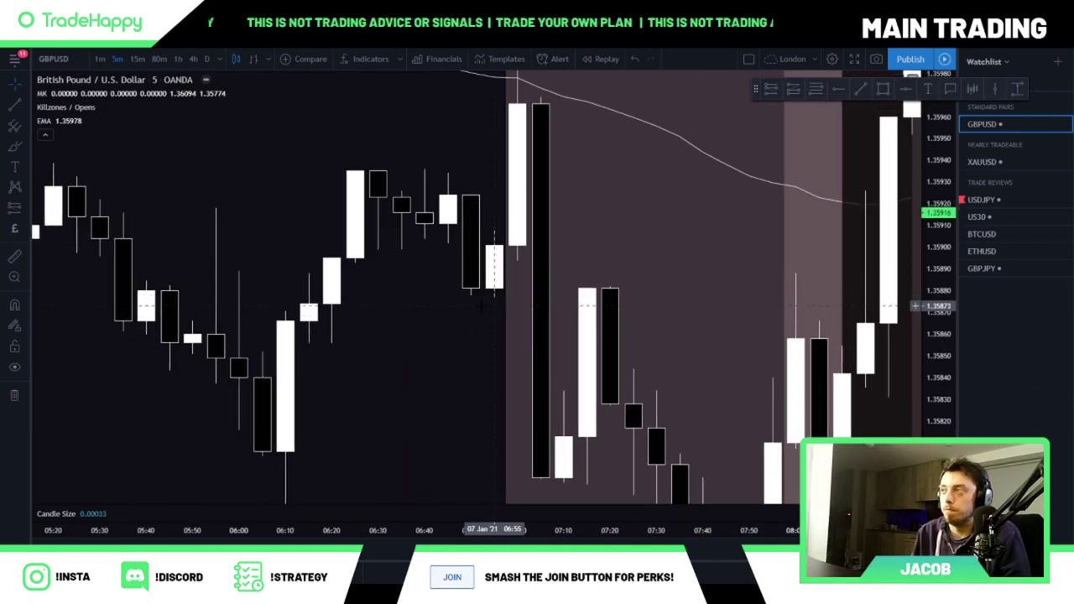
{"action": "left_click", "coordinate": [860, 88]}
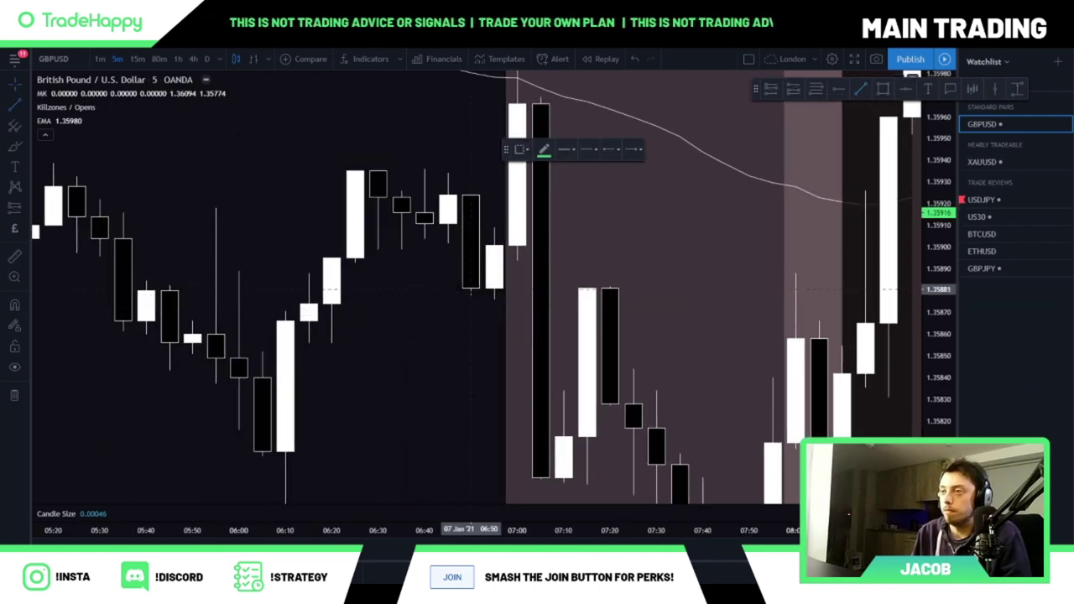
{"action": "left_click", "coordinate": [471, 288]}
{"action": "left_click", "coordinate": [703, 288]}
Step: Place a second short position at 07:25 with entry at 1.35828 and set its stop to 1.35928
{"action": "mouse_move", "coordinate": [698, 326]}
{"action": "left_mouse_down"}
{"action": "mouse_move", "coordinate": [665, 326]}
{"action": "mouse_move", "coordinate": [602, 288]}
{"action": "left_mouse_up"}
{"action": "left_click", "coordinate": [771, 91]}
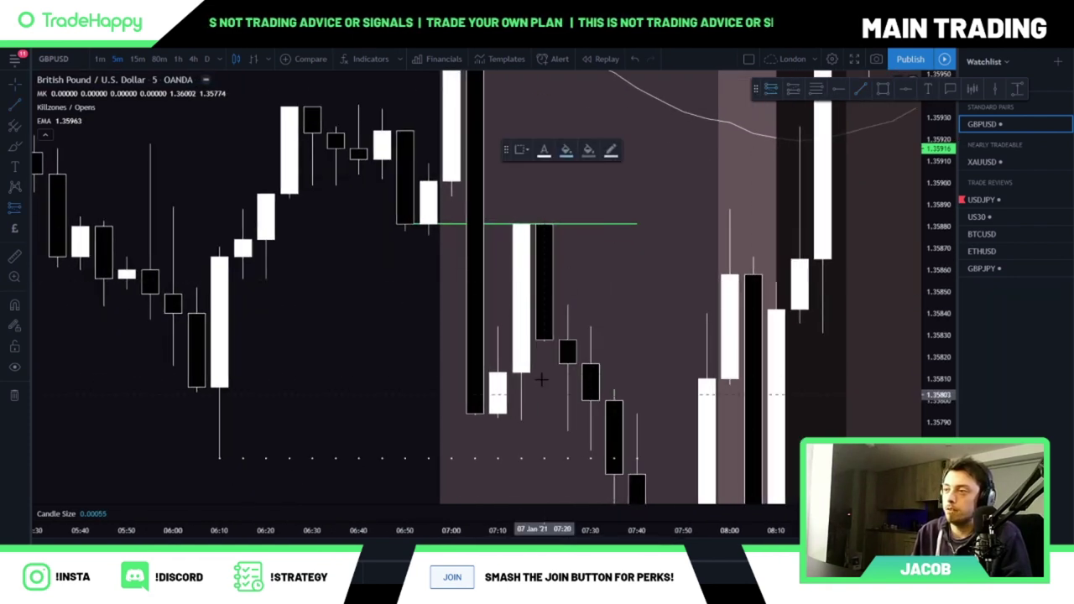
{"action": "left_click", "coordinate": [569, 339]}
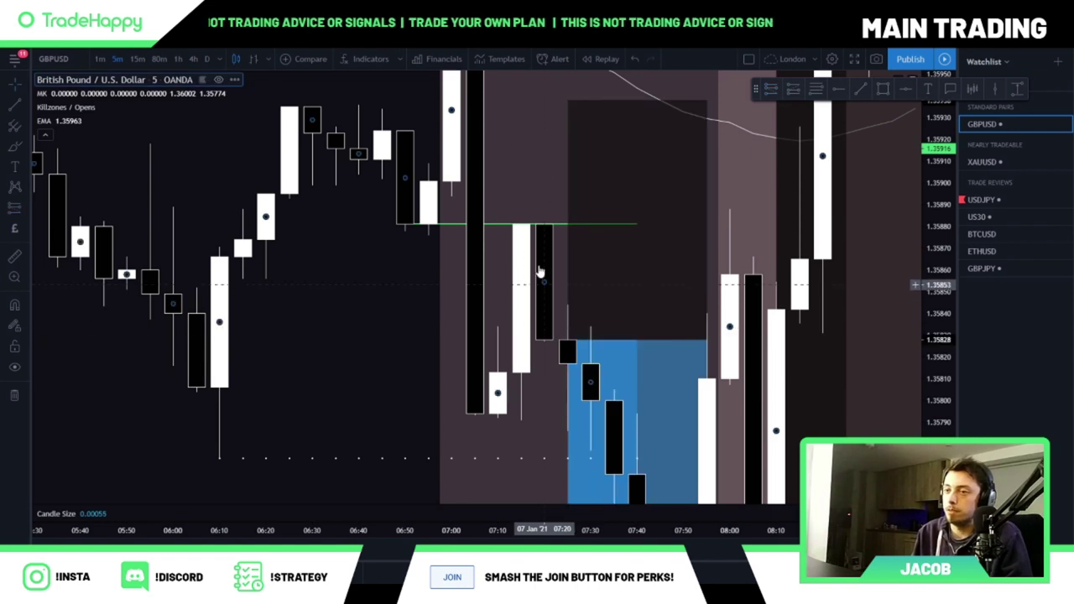
{"action": "left_click_drag", "start_coordinate": [563, 143], "coordinate": [575, 347]}
{"action": "mouse_move", "coordinate": [580, 306]}
{"action": "left_mouse_down"}
{"action": "mouse_move", "coordinate": [577, 235]}
{"action": "mouse_move", "coordinate": [579, 325]}
{"action": "left_mouse_up"}
Step: Lower the 07:25 short position's target to about 1.3553, below the London session's swing low
{"action": "left_click_drag", "start_coordinate": [935, 222], "coordinate": [935, 462]}
{"action": "scroll", "coordinate": [789, 372], "scroll_direction": "down", "scroll_amount": 5}
{"action": "left_click_drag", "start_coordinate": [647, 409], "coordinate": [392, 216]}
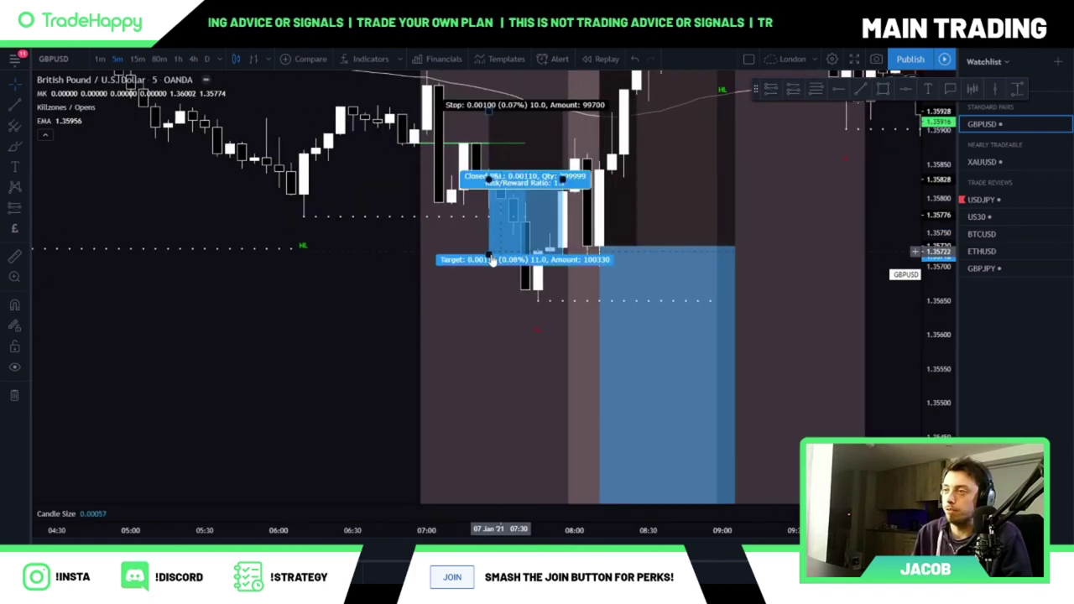
{"action": "left_click_drag", "start_coordinate": [493, 260], "coordinate": [488, 383]}
Step: Examine how price moves around both short positions and the EMA from 07:00 through 10:30 on 7 January
{"action": "left_click_drag", "start_coordinate": [387, 277], "coordinate": [475, 391]}
{"action": "scroll", "coordinate": [471, 359], "scroll_direction": "down", "scroll_amount": 1}
{"action": "scroll", "coordinate": [769, 403], "scroll_direction": "down", "scroll_amount": 3}
{"action": "scroll", "coordinate": [422, 408], "scroll_direction": "up", "scroll_amount": 1}
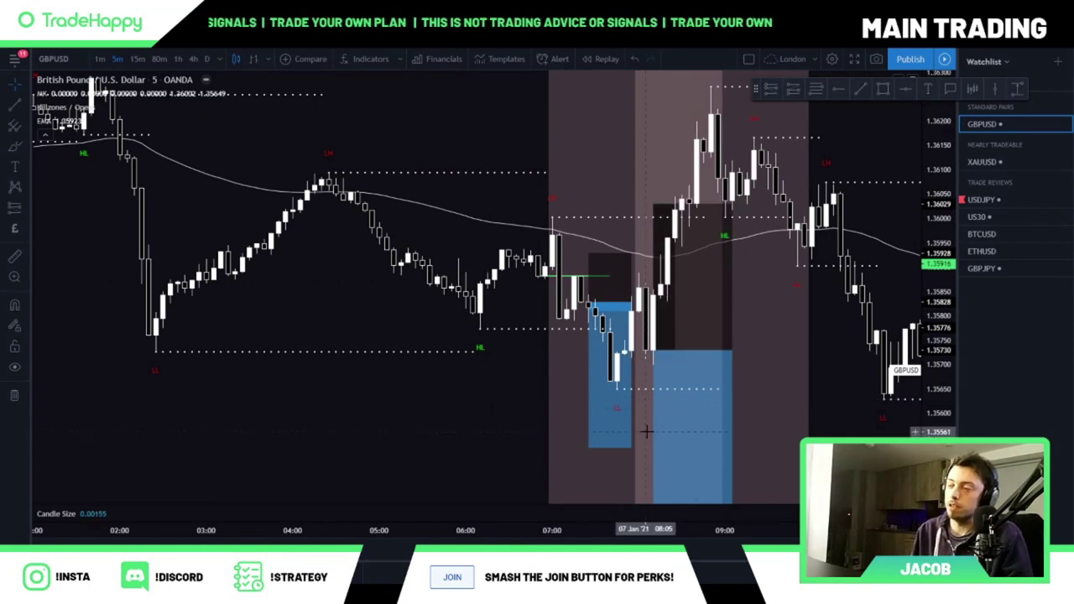
{"action": "left_click_drag", "start_coordinate": [809, 353], "coordinate": [839, 434]}
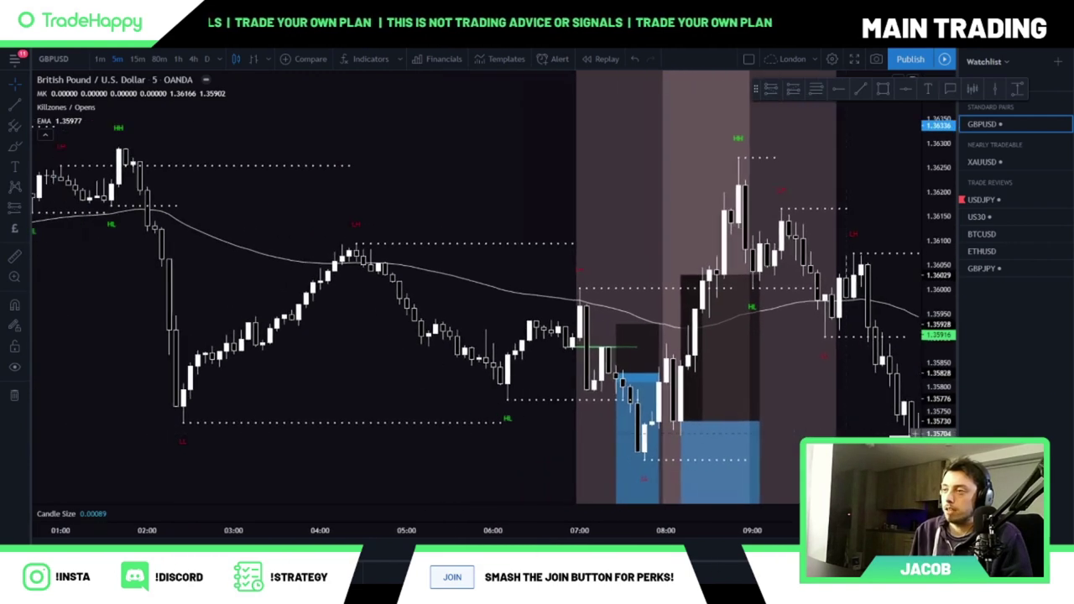
{"action": "scroll", "coordinate": [710, 432], "scroll_direction": "up", "scroll_amount": 5}
{"action": "left_click_drag", "start_coordinate": [932, 407], "coordinate": [933, 328]}
{"action": "left_click_drag", "start_coordinate": [765, 402], "coordinate": [668, 398]}
{"action": "scroll", "coordinate": [724, 414], "scroll_direction": "down", "scroll_amount": 1}
{"action": "mouse_move", "coordinate": [727, 416]}
{"action": "left_mouse_down"}
{"action": "mouse_move", "coordinate": [654, 403]}
{"action": "mouse_move", "coordinate": [692, 437]}
{"action": "mouse_move", "coordinate": [724, 397]}
{"action": "mouse_move", "coordinate": [665, 412]}
{"action": "mouse_move", "coordinate": [647, 450]}
{"action": "left_mouse_up"}
{"action": "scroll", "coordinate": [652, 406], "scroll_direction": "up", "scroll_amount": 1}
{"action": "scroll", "coordinate": [702, 412], "scroll_direction": "up", "scroll_amount": 1}
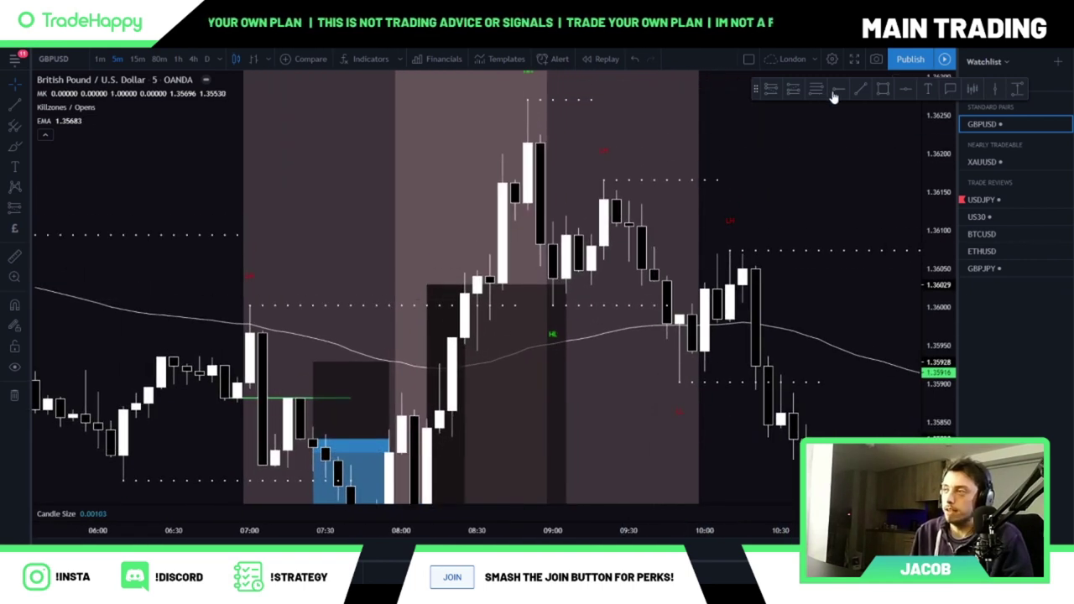
Step: Draw a horizontal trend line at 1.35966 from the 07:00 candle's body high to about 10:55 on 7 January
{"action": "left_click", "coordinate": [859, 90]}
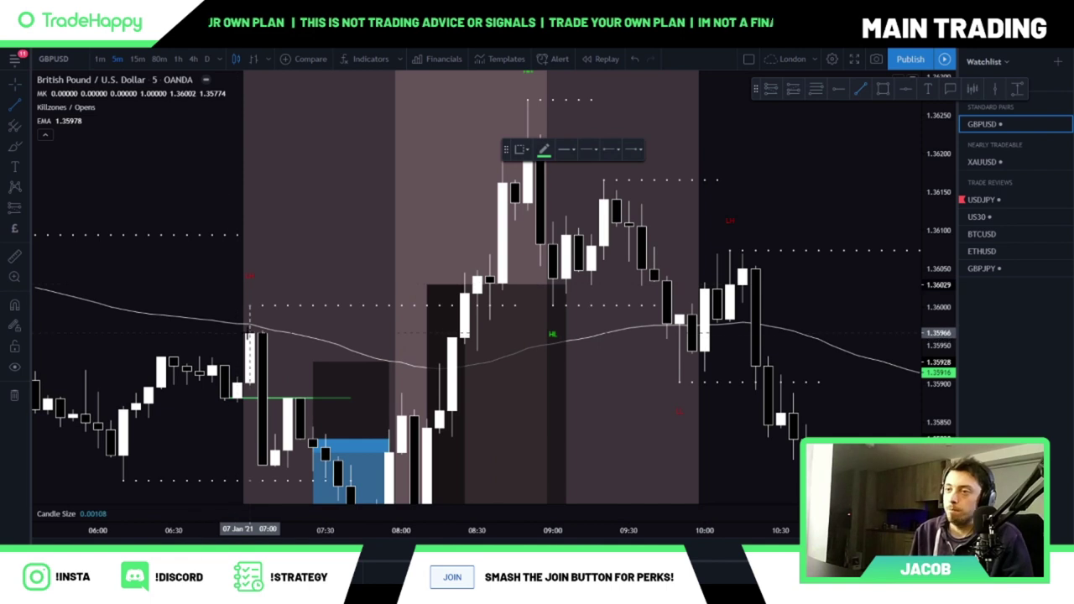
{"action": "left_click", "coordinate": [249, 333]}
{"action": "left_click", "coordinate": [842, 332]}
{"action": "left_click_drag", "start_coordinate": [629, 408], "coordinate": [602, 387]}
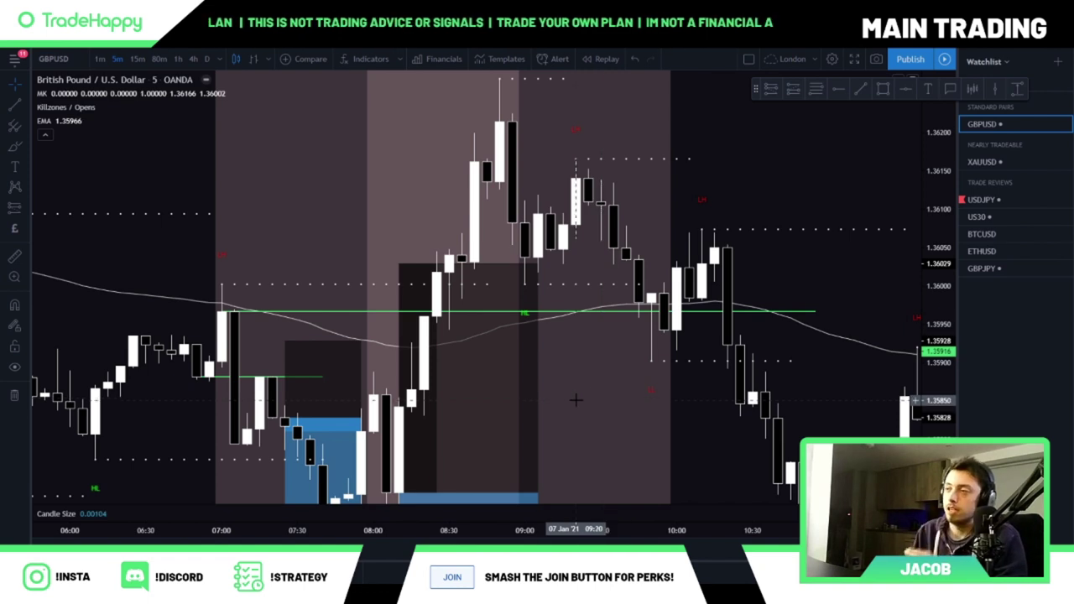
Step: Place a long position at 10:05 on 7 January with its entry at 1.36023
{"action": "left_click", "coordinate": [793, 88]}
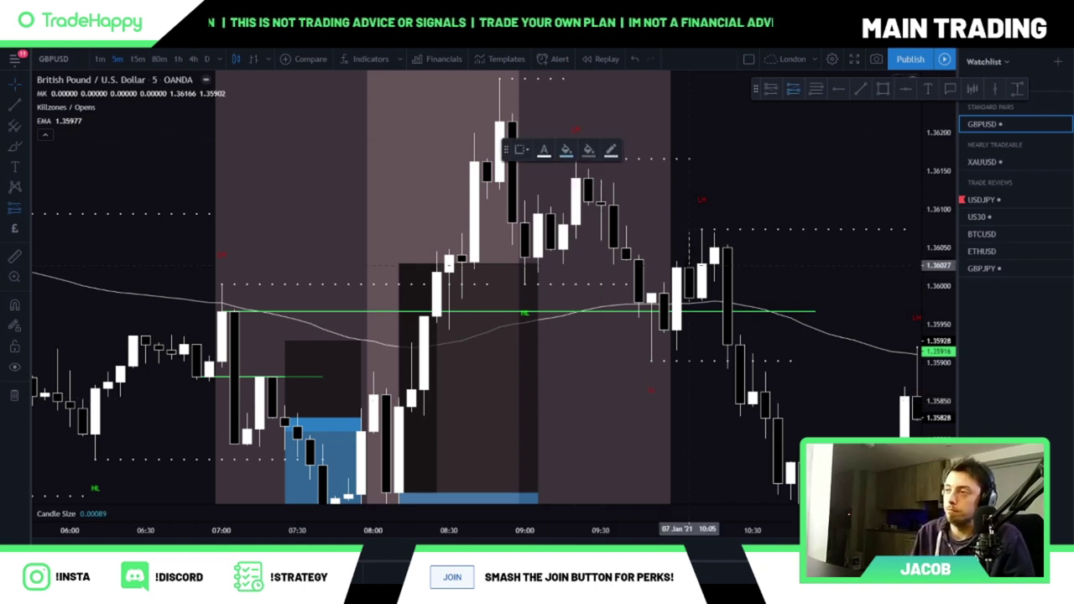
{"action": "left_click", "coordinate": [689, 268]}
{"action": "left_click_drag", "start_coordinate": [652, 225], "coordinate": [642, 268]}
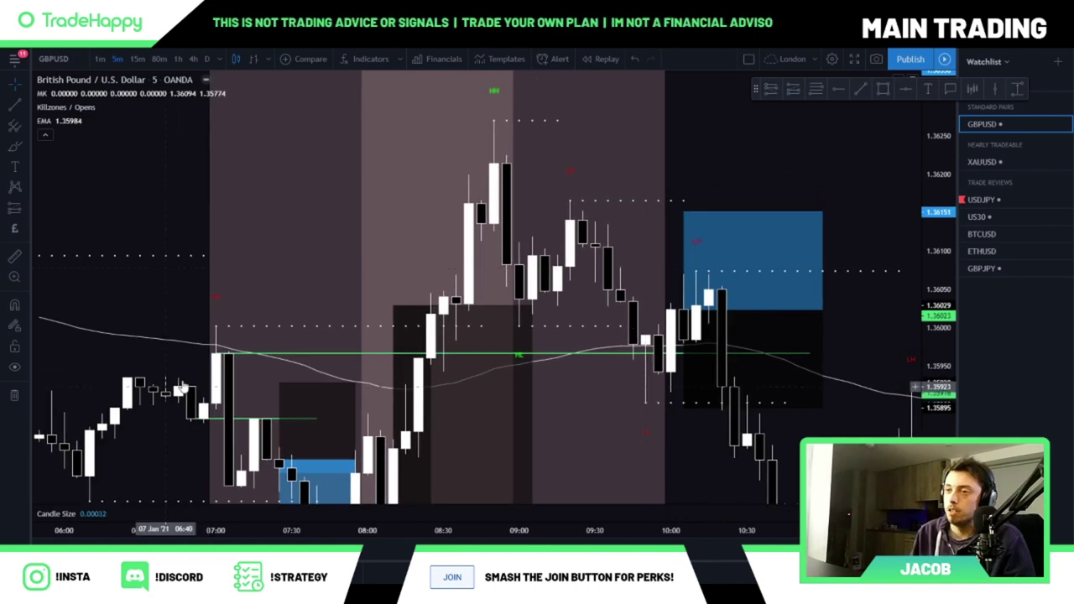
Step: Delete both earlier short positions and the lower horizontal trend line near the London open
{"action": "left_click", "coordinate": [430, 420]}
{"action": "key", "text": "Delete"}
{"action": "left_click", "coordinate": [340, 427]}
{"action": "key", "text": "Delete"}
{"action": "left_click", "coordinate": [285, 420]}
{"action": "key", "text": "Delete"}
{"action": "left_click_drag", "start_coordinate": [312, 414], "coordinate": [303, 401]}
{"action": "left_click", "coordinate": [216, 344]}
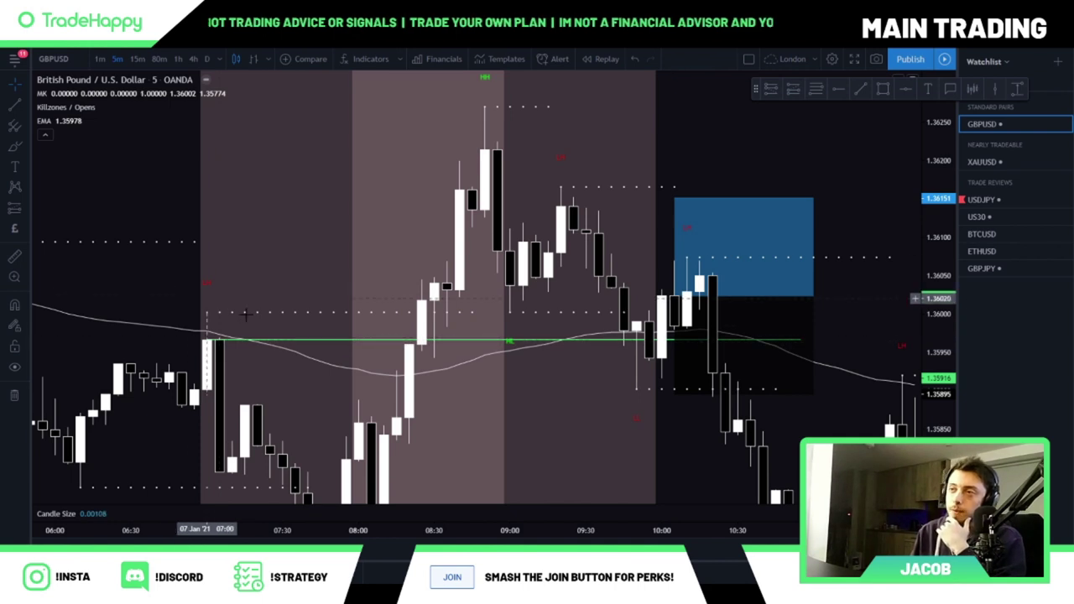
Step: Lower the 10:05 long position's stop to 1.35802 and raise its target to 1.36676
{"action": "left_click_drag", "start_coordinate": [298, 417], "coordinate": [277, 422]}
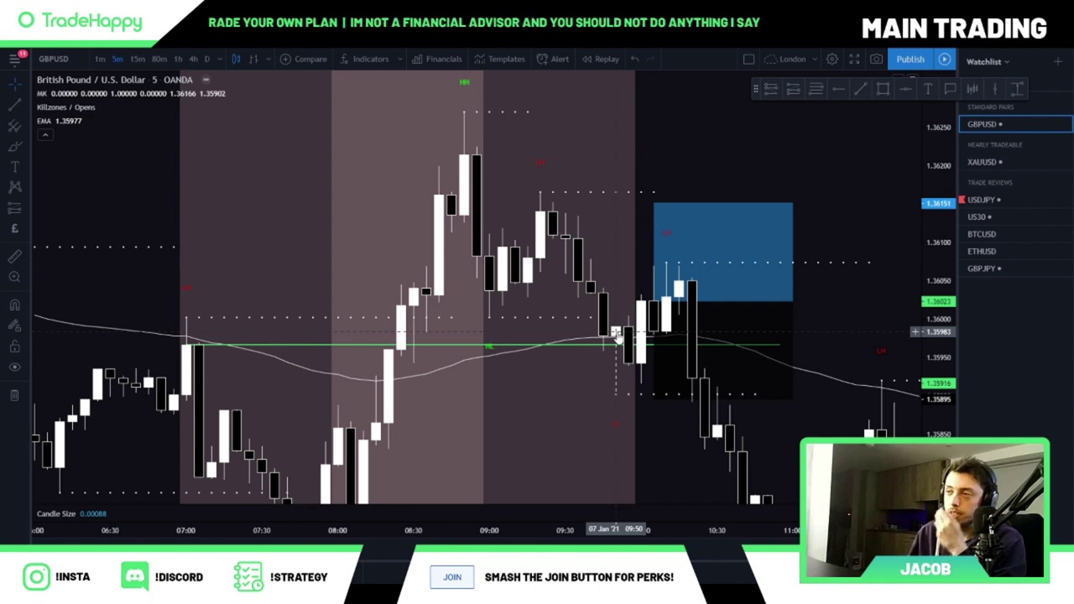
{"action": "left_click_drag", "start_coordinate": [563, 396], "coordinate": [506, 393]}
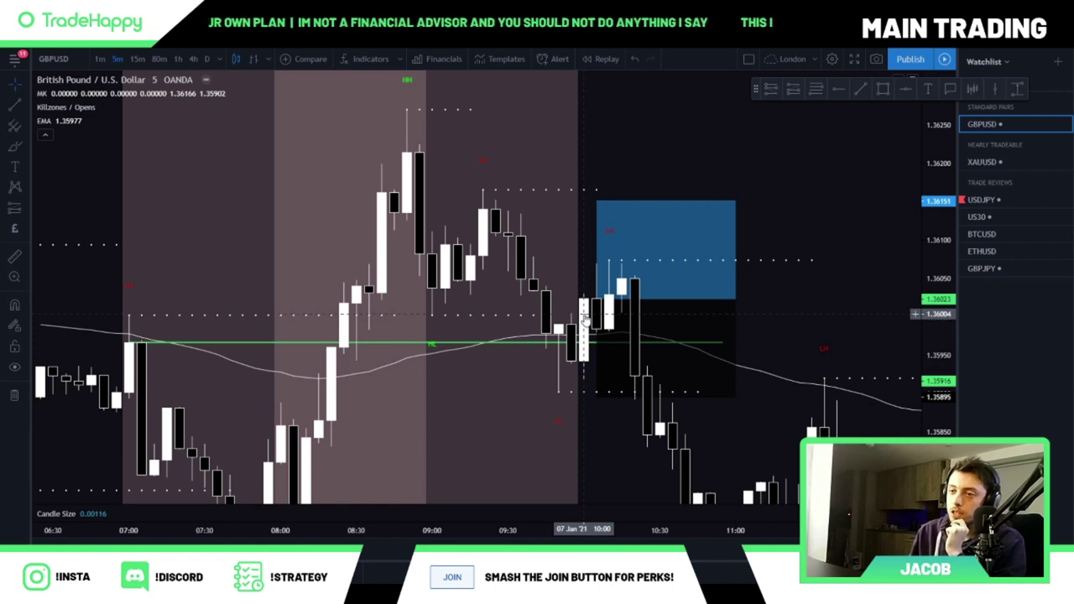
{"action": "left_click_drag", "start_coordinate": [584, 457], "coordinate": [590, 331]}
{"action": "left_click_drag", "start_coordinate": [601, 272], "coordinate": [507, 378]}
{"action": "scroll", "coordinate": [507, 377], "scroll_direction": "down", "scroll_amount": 5}
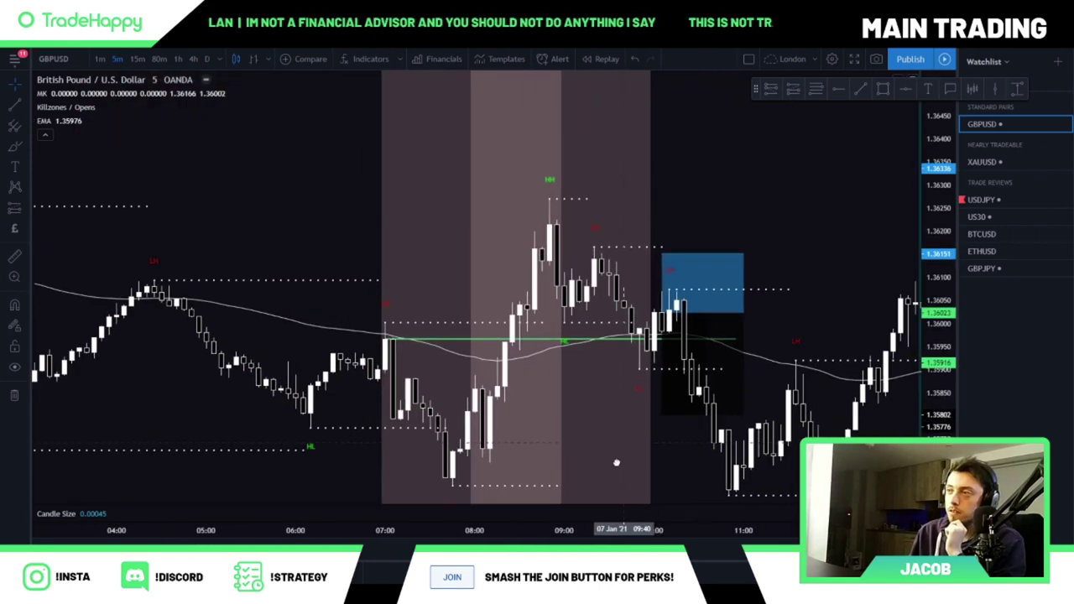
{"action": "left_click_drag", "start_coordinate": [655, 269], "coordinate": [677, 32]}
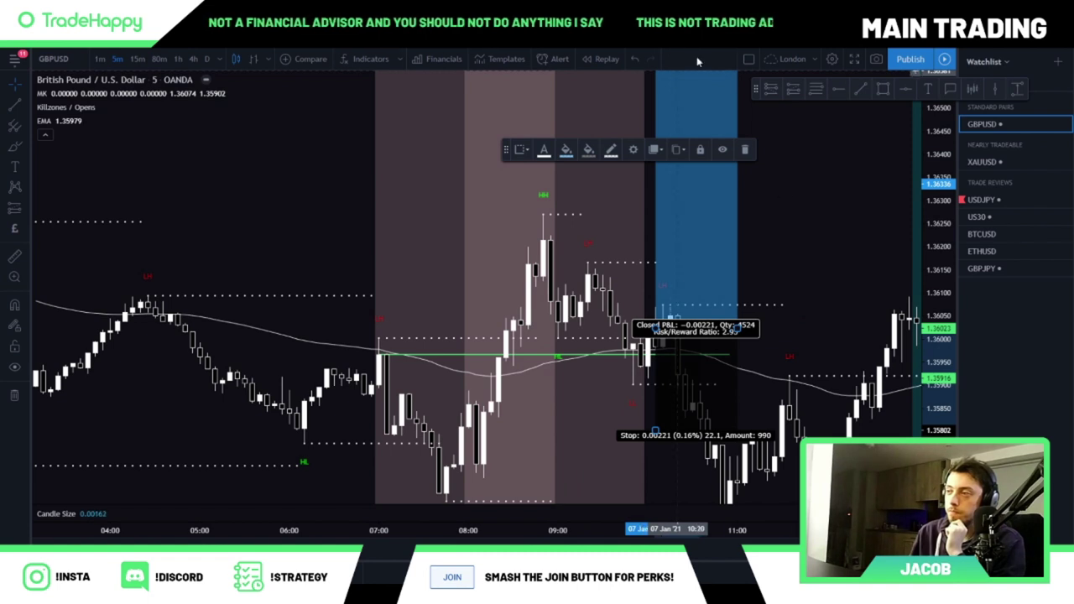
{"action": "left_click", "coordinate": [790, 274]}
Step: Examine price structure around the EMA in the 7 January New York session from 13:00 to 15:00
{"action": "left_click_drag", "start_coordinate": [793, 286], "coordinate": [606, 131]}
{"action": "left_click_drag", "start_coordinate": [796, 319], "coordinate": [730, 316]}
{"action": "left_click_drag", "start_coordinate": [609, 360], "coordinate": [604, 414]}
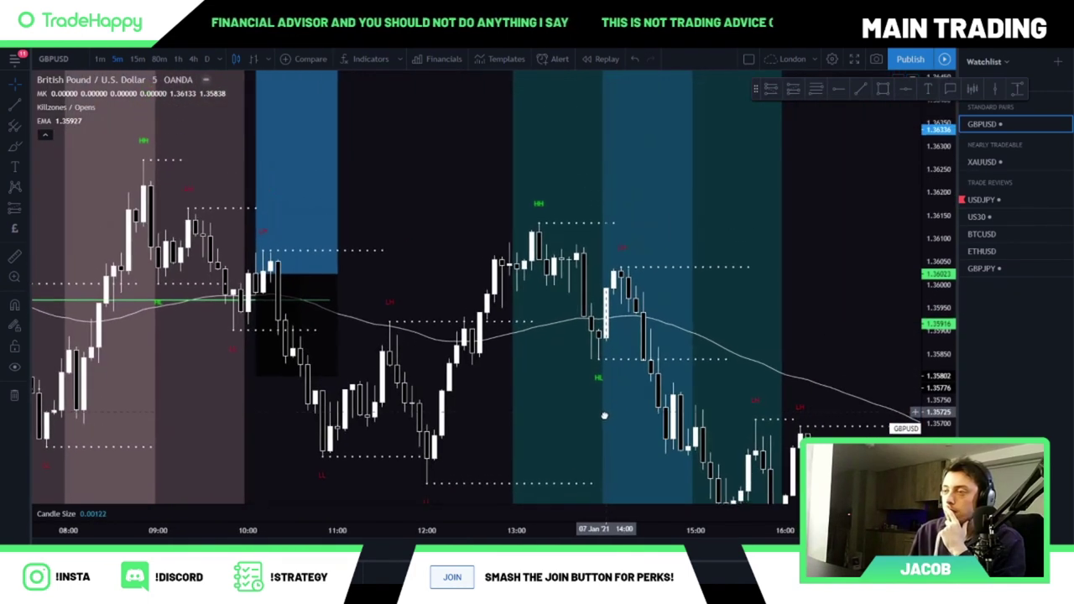
{"action": "scroll", "coordinate": [517, 392], "scroll_direction": "up", "scroll_amount": 4}
{"action": "left_click_drag", "start_coordinate": [426, 418], "coordinate": [568, 379]}
{"action": "scroll", "coordinate": [582, 382], "scroll_direction": "up", "scroll_amount": 1}
{"action": "left_click_drag", "start_coordinate": [931, 411], "coordinate": [931, 365]}
{"action": "left_click_drag", "start_coordinate": [689, 304], "coordinate": [762, 365]}
{"action": "scroll", "coordinate": [722, 356], "scroll_direction": "up", "scroll_amount": 1}
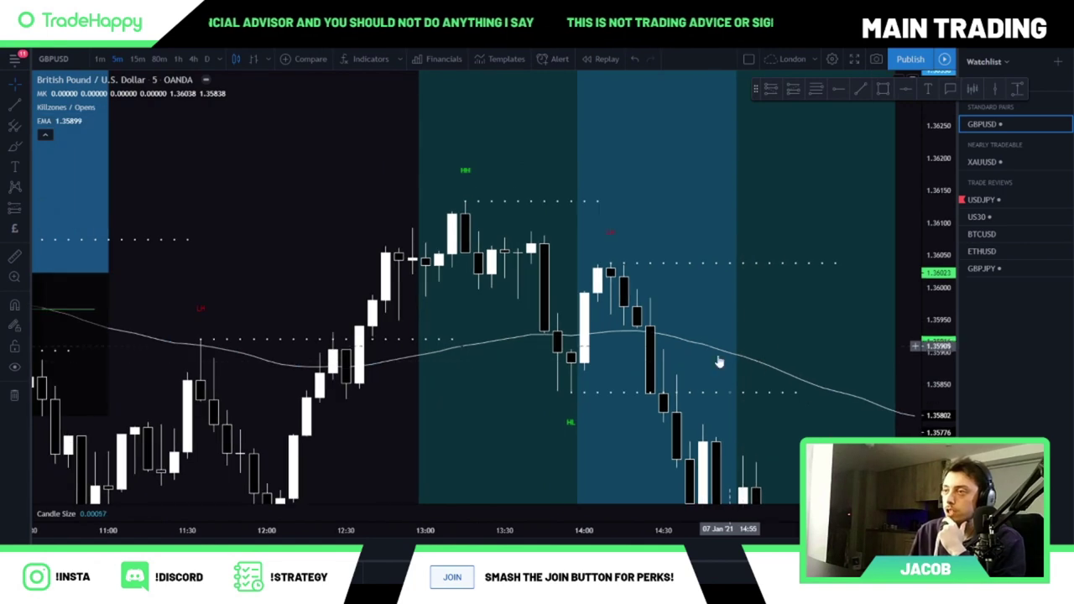
Step: Circle the New York session's HH label, sketch the legs from HH to HL to LH, and mark a horizontal level at about 1.3601
{"action": "mouse_move", "coordinate": [467, 154]}
{"action": "left_mouse_down"}
{"action": "mouse_move", "coordinate": [457, 169]}
{"action": "mouse_move", "coordinate": [468, 155]}
{"action": "left_mouse_up"}
{"action": "mouse_move", "coordinate": [460, 195]}
{"action": "left_mouse_down"}
{"action": "mouse_move", "coordinate": [571, 419]}
{"action": "mouse_move", "coordinate": [607, 259]}
{"action": "left_mouse_up"}
{"action": "left_click_drag", "start_coordinate": [444, 281], "coordinate": [460, 281]}
{"action": "left_click_drag", "start_coordinate": [532, 284], "coordinate": [722, 281]}
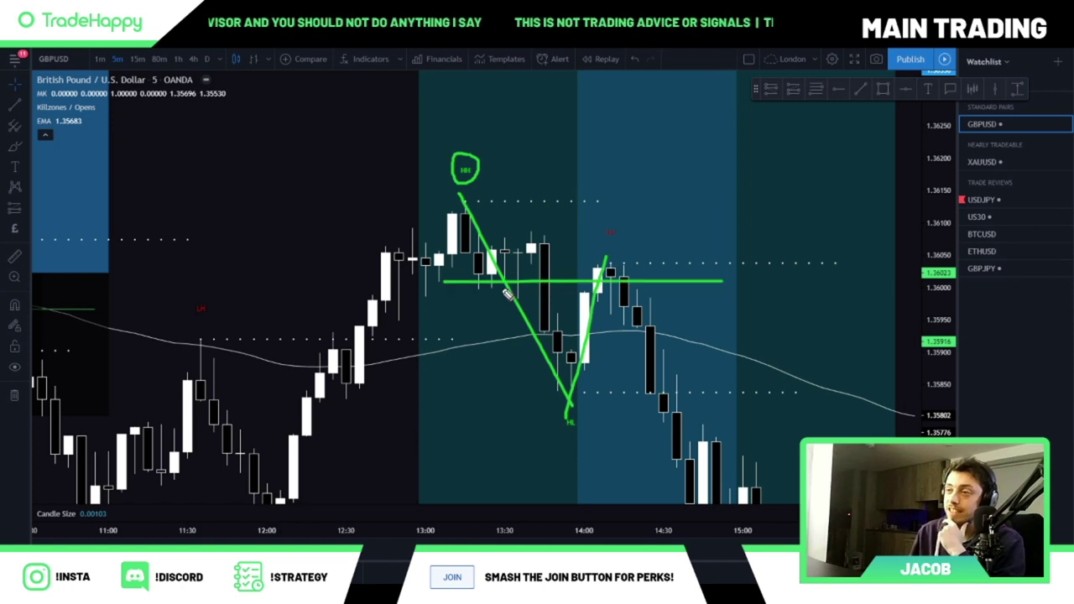
Step: Mark the break of the level with an arrow, trace the EMA and the small gap above it, then clear the freehand markings
{"action": "mouse_move", "coordinate": [664, 245]}
{"action": "left_mouse_down"}
{"action": "mouse_move", "coordinate": [640, 283]}
{"action": "mouse_move", "coordinate": [668, 280]}
{"action": "left_mouse_up"}
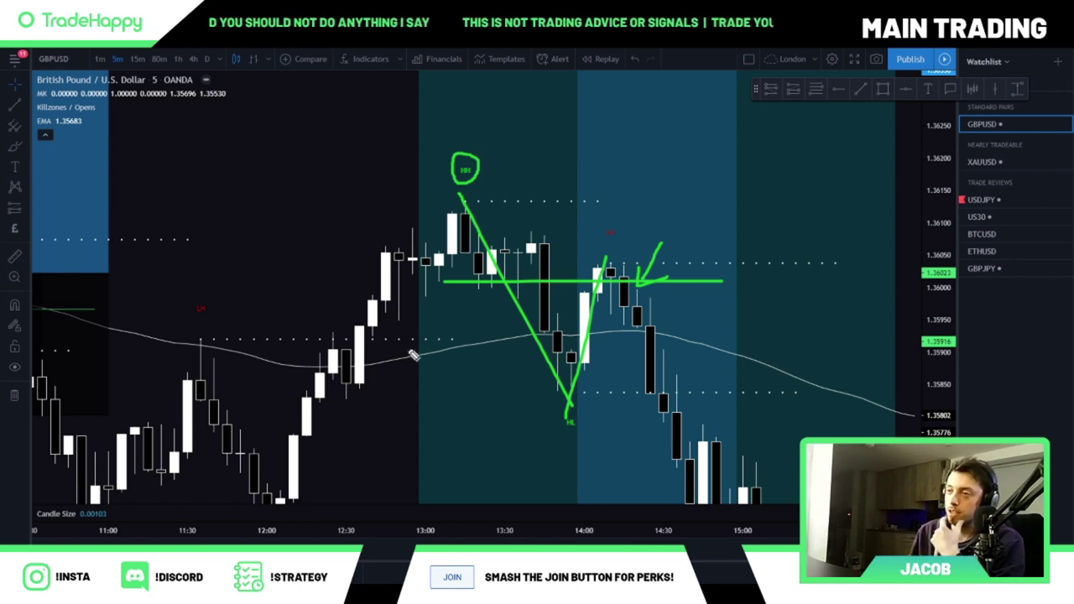
{"action": "mouse_move", "coordinate": [193, 339]}
{"action": "left_mouse_down"}
{"action": "mouse_move", "coordinate": [305, 370]}
{"action": "mouse_move", "coordinate": [560, 341]}
{"action": "mouse_move", "coordinate": [794, 360]}
{"action": "mouse_move", "coordinate": [921, 409]}
{"action": "left_mouse_up"}
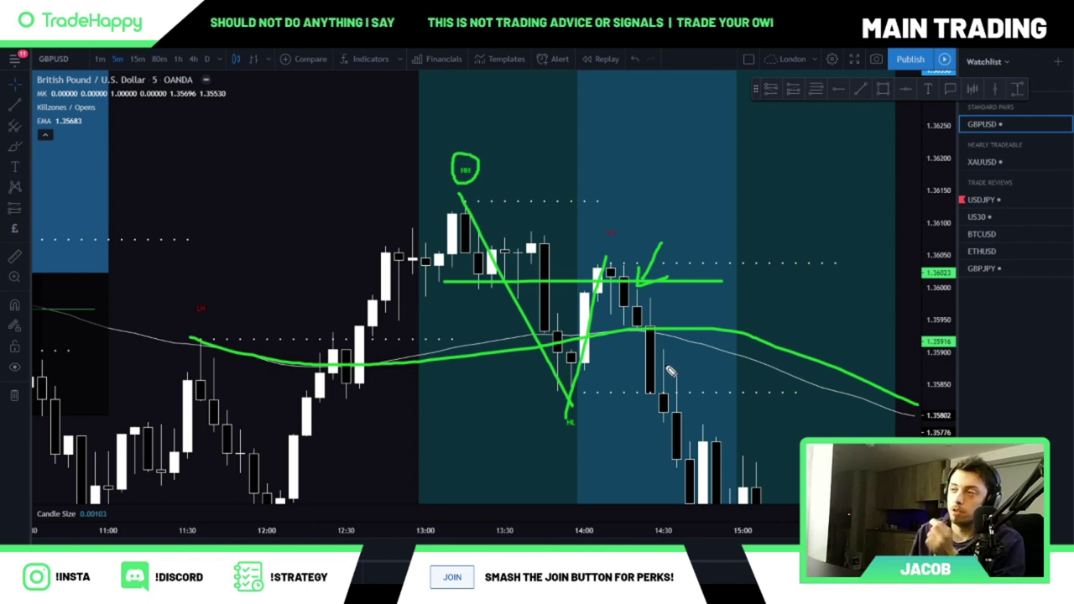
{"action": "left_click_drag", "start_coordinate": [629, 307], "coordinate": [667, 306]}
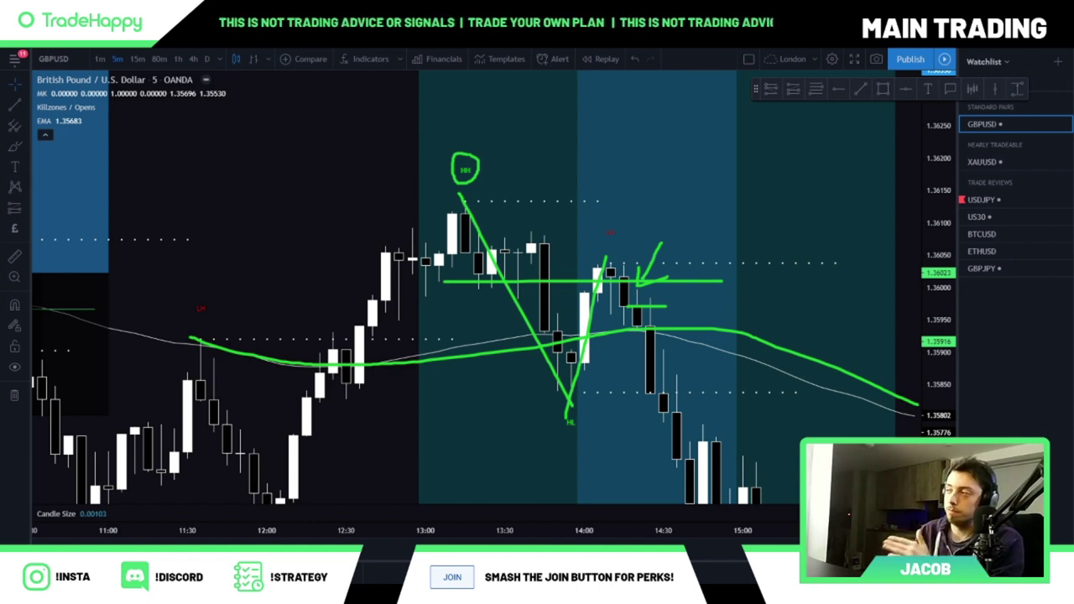
{"action": "key", "text": "Escape"}
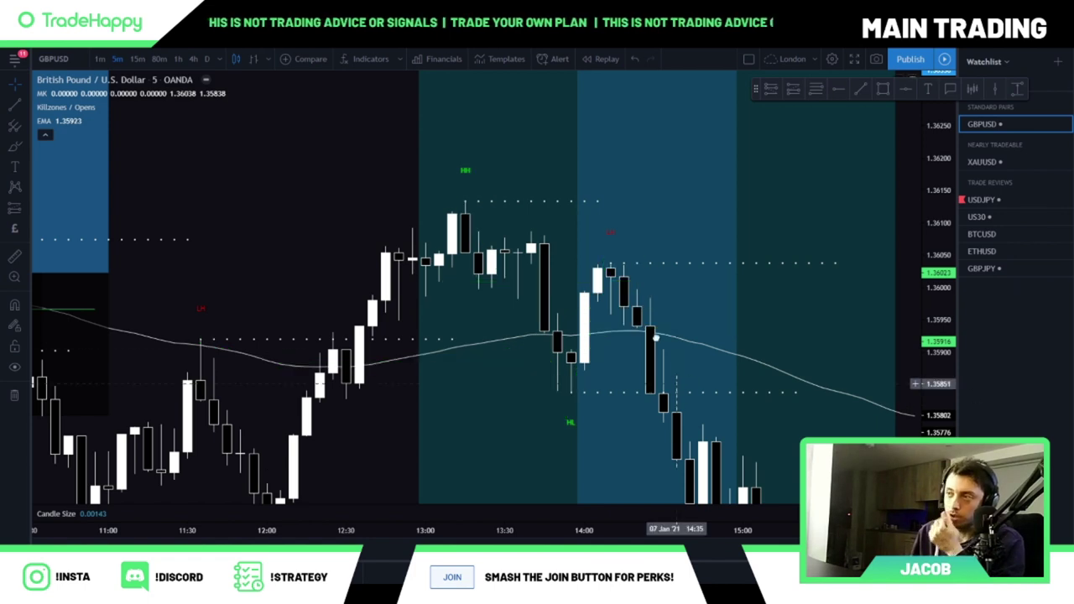
Step: Survey the wider price action across the 6 and 7 January London and New York sessions
{"action": "left_click_drag", "start_coordinate": [675, 384], "coordinate": [651, 340]}
{"action": "scroll", "coordinate": [651, 341], "scroll_direction": "down", "scroll_amount": 4}
{"action": "left_click_drag", "start_coordinate": [944, 222], "coordinate": [944, 437]}
{"action": "scroll", "coordinate": [848, 432], "scroll_direction": "down", "scroll_amount": 5}
{"action": "left_click_drag", "start_coordinate": [837, 436], "coordinate": [648, 406]}
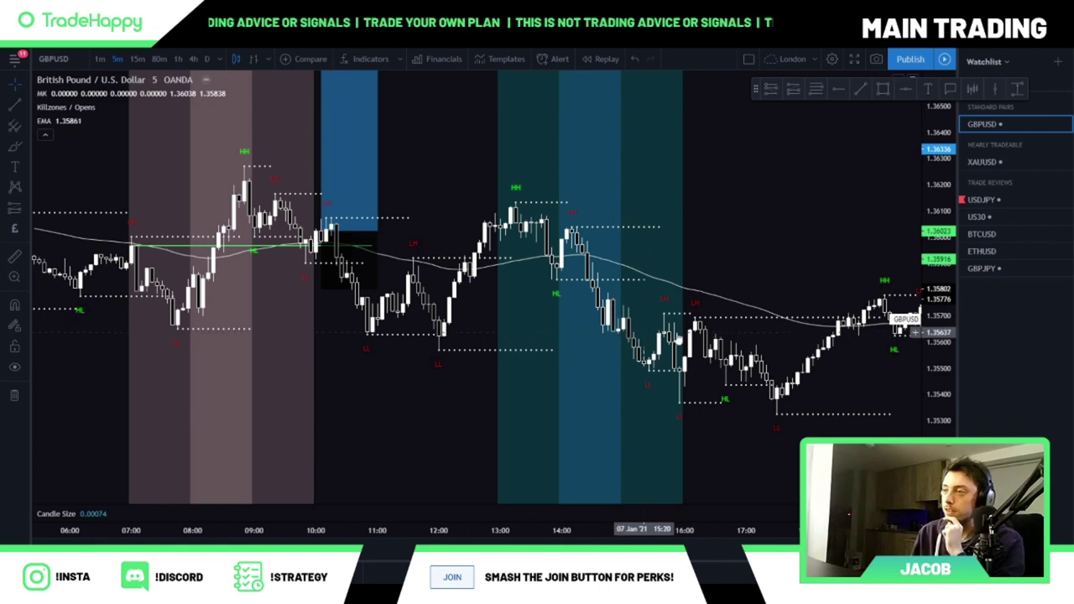
{"action": "scroll", "coordinate": [636, 336], "scroll_direction": "down", "scroll_amount": 4}
{"action": "scroll", "coordinate": [639, 419], "scroll_direction": "down", "scroll_amount": 5}
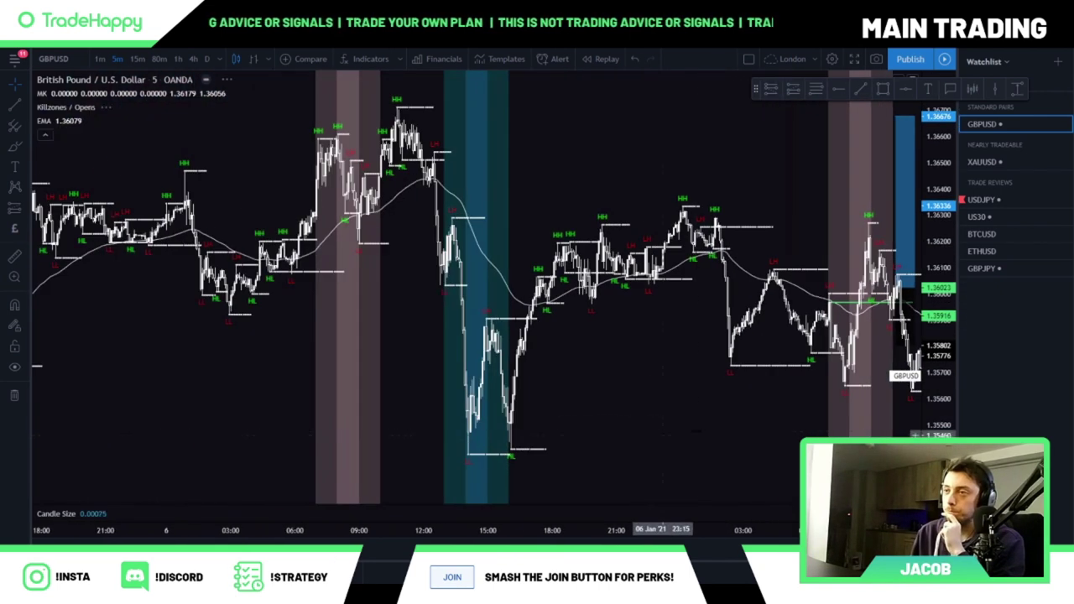
Step: Review the 8 January long position against the London and New York session price action and the EMA
{"action": "left_click_drag", "start_coordinate": [621, 422], "coordinate": [312, 384]}
{"action": "left_click_drag", "start_coordinate": [807, 391], "coordinate": [658, 419]}
{"action": "scroll", "coordinate": [766, 430], "scroll_direction": "up", "scroll_amount": 3}
{"action": "scroll", "coordinate": [577, 422], "scroll_direction": "up", "scroll_amount": 2}
{"action": "left_click_drag", "start_coordinate": [942, 432], "coordinate": [941, 340]}
{"action": "scroll", "coordinate": [741, 369], "scroll_direction": "up", "scroll_amount": 2}
{"action": "left_click_drag", "start_coordinate": [579, 408], "coordinate": [640, 401]}
{"action": "scroll", "coordinate": [642, 411], "scroll_direction": "up", "scroll_amount": 1}
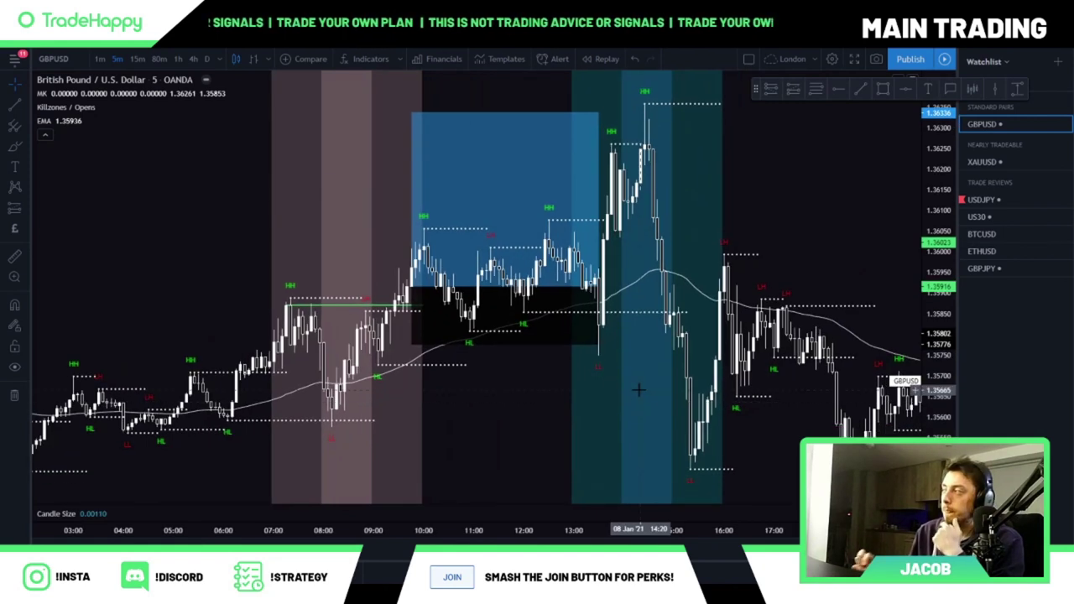